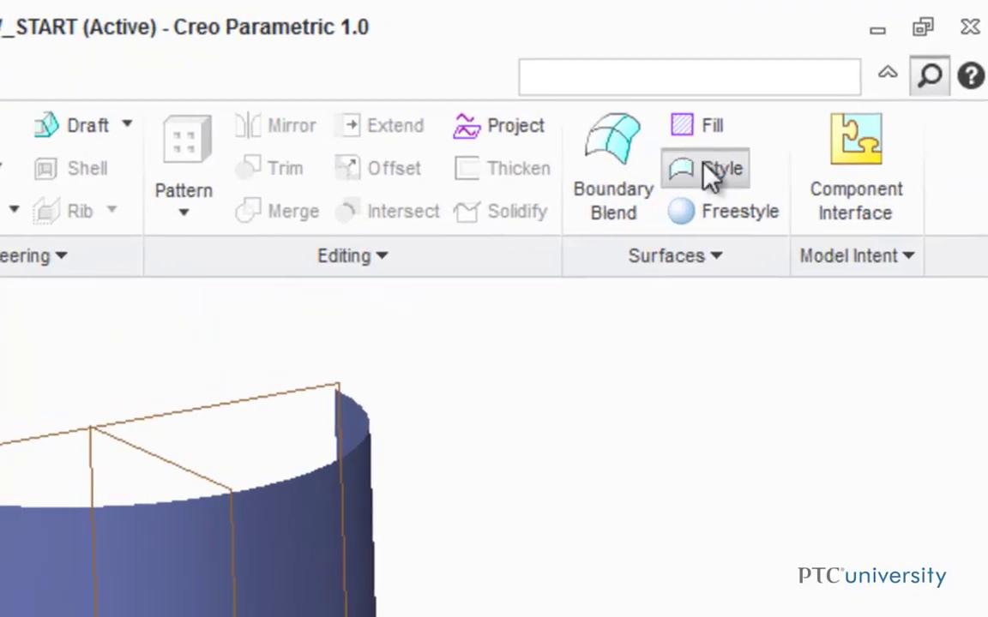
Start a Style feature from the Surfaces group and begin a new curve
click(710, 174)
click(304, 152)
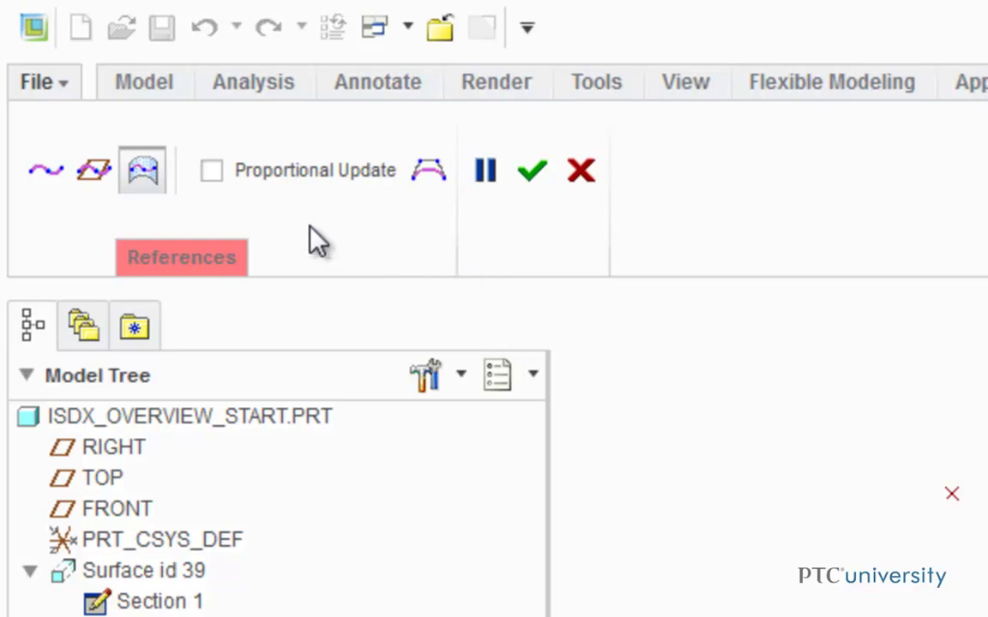
Draw two Curve on Surface curves on the cylinder outlining the spout's lower edge, and keep them
click(143, 171)
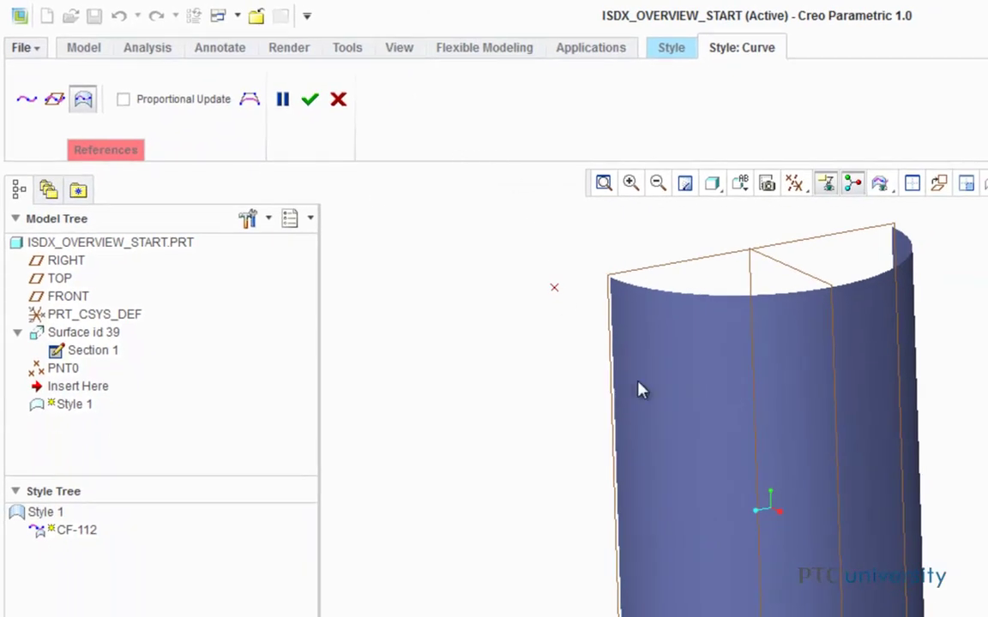
click(614, 397)
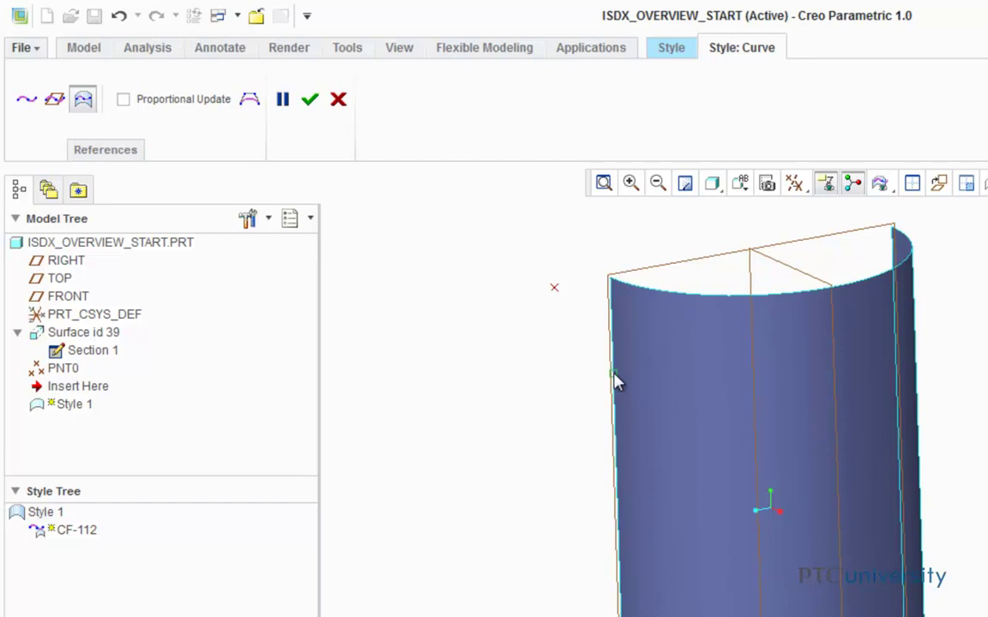
click(668, 378)
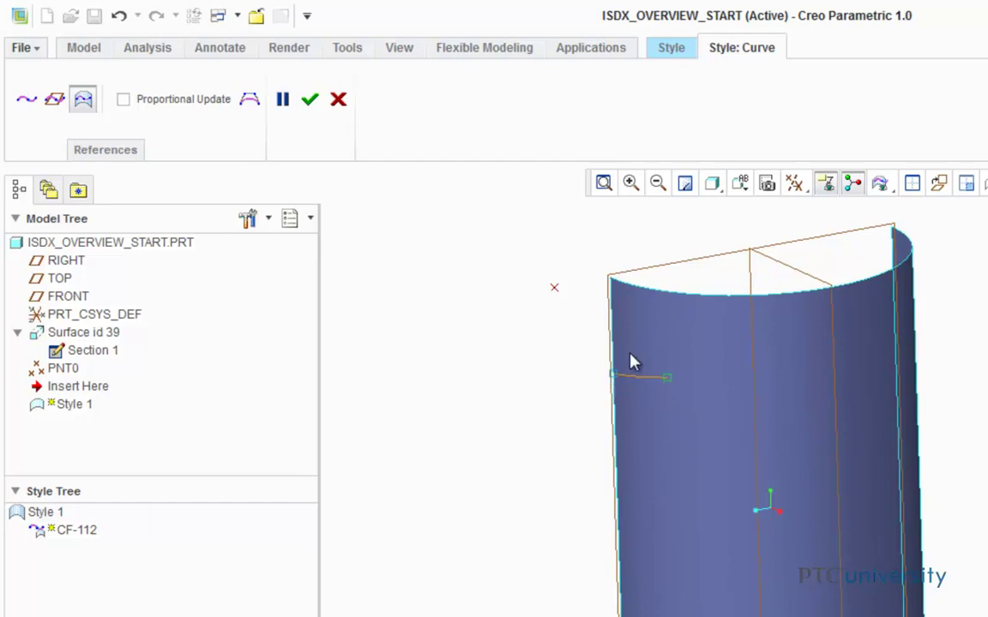
middle_click(538, 325)
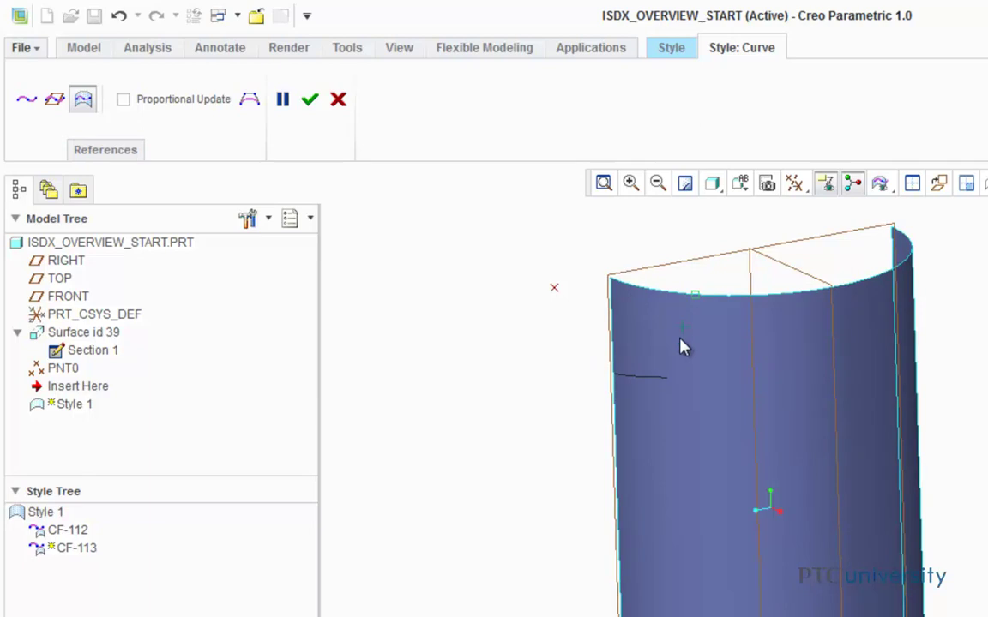
click(671, 378)
middle_click(511, 324)
click(310, 101)
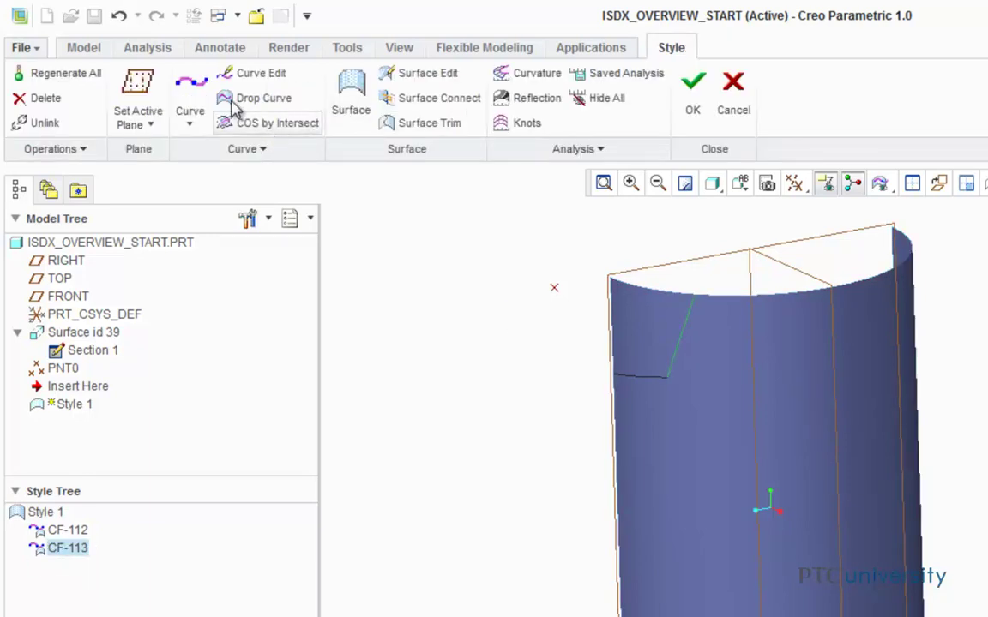
Create free curves from PNT0 to the surface curve's corner and from PNT0 to the top edge
click(190, 83)
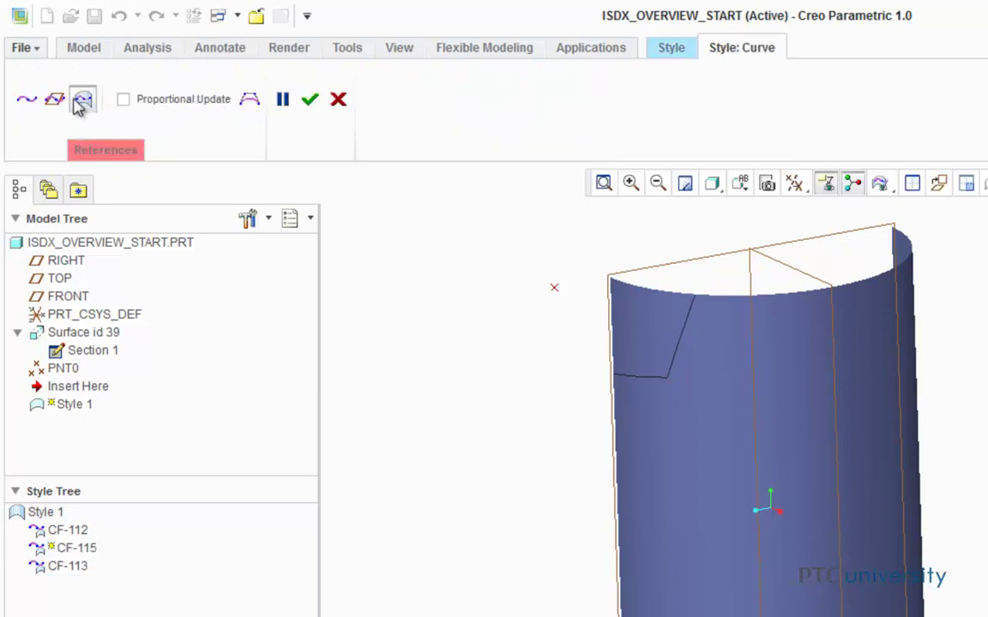
click(28, 98)
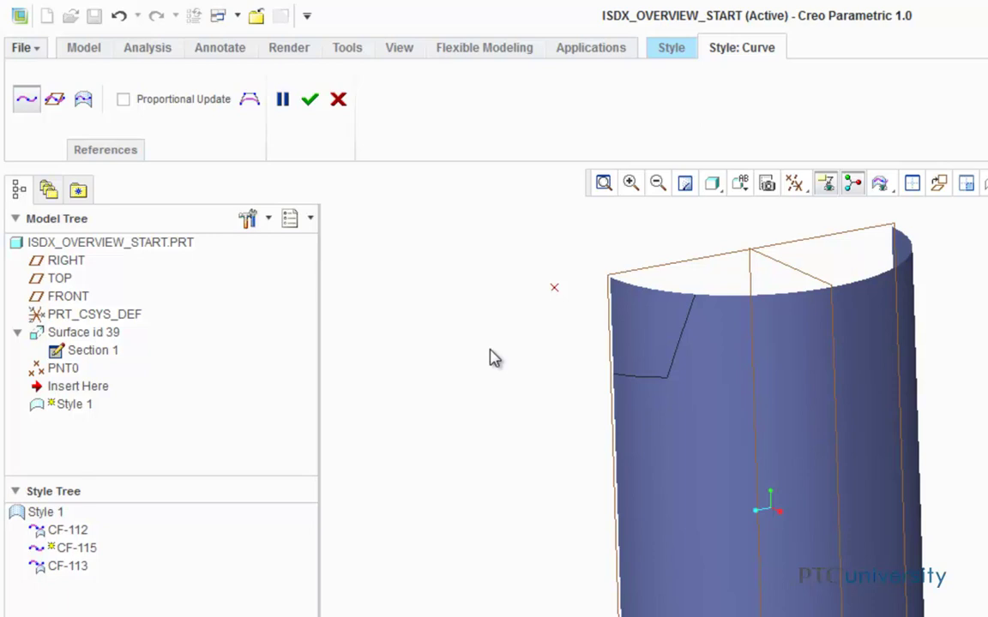
click(556, 289)
click(614, 378)
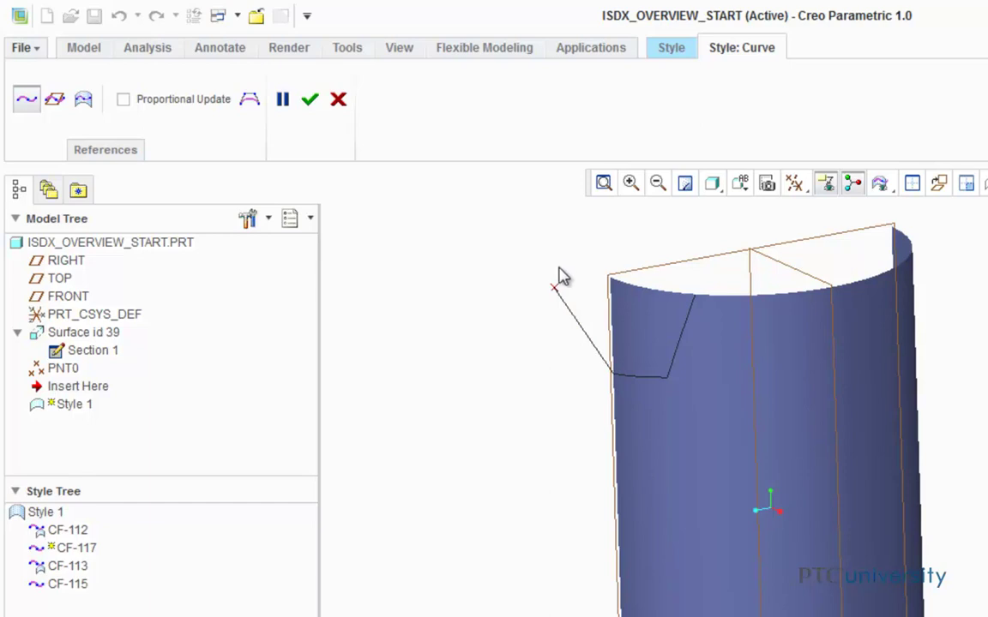
click(555, 290)
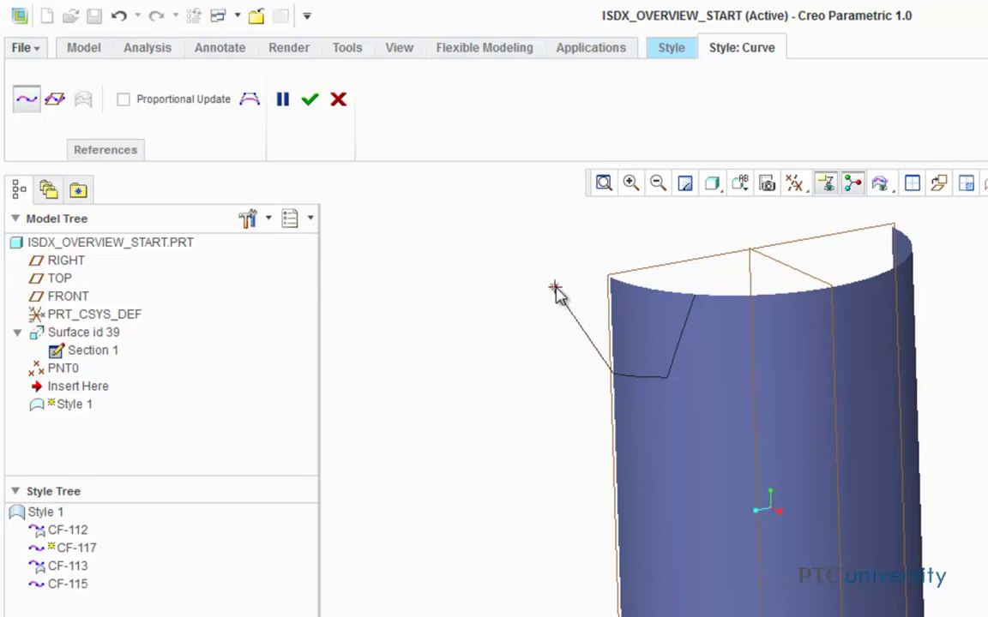
click(694, 296)
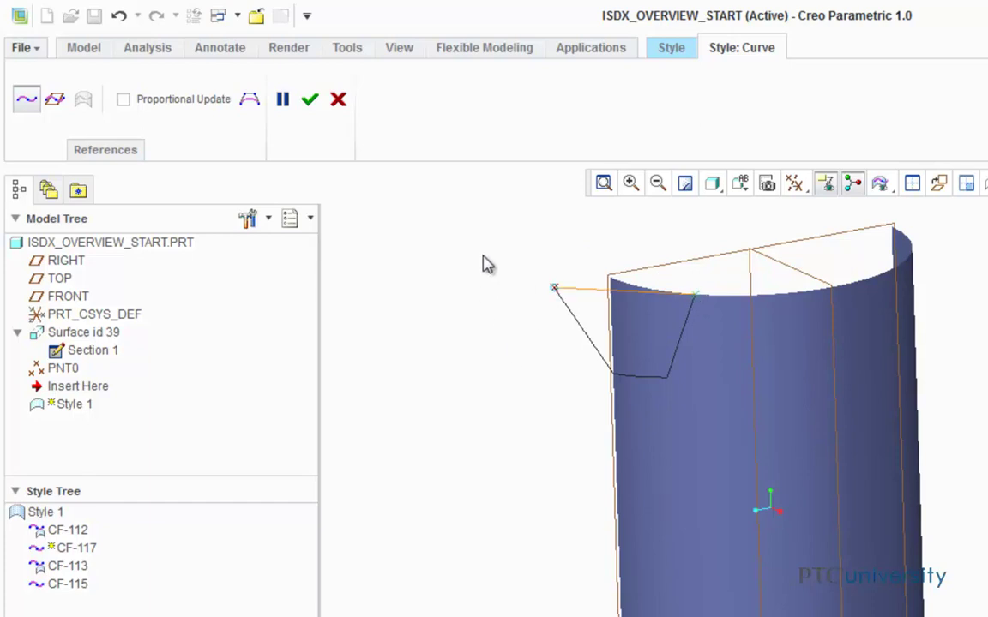
middle_click(513, 266)
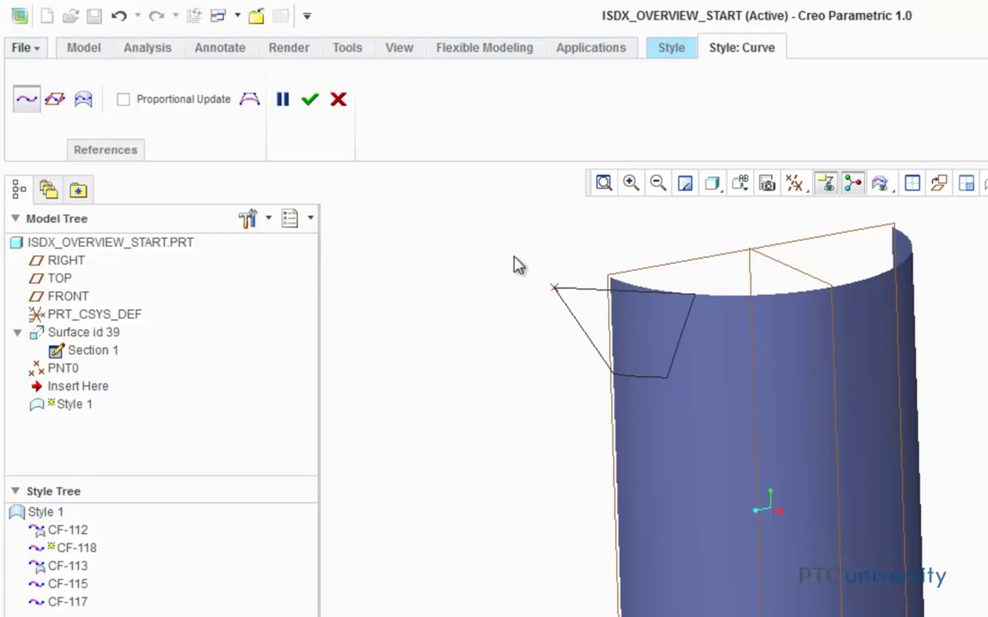
click(309, 99)
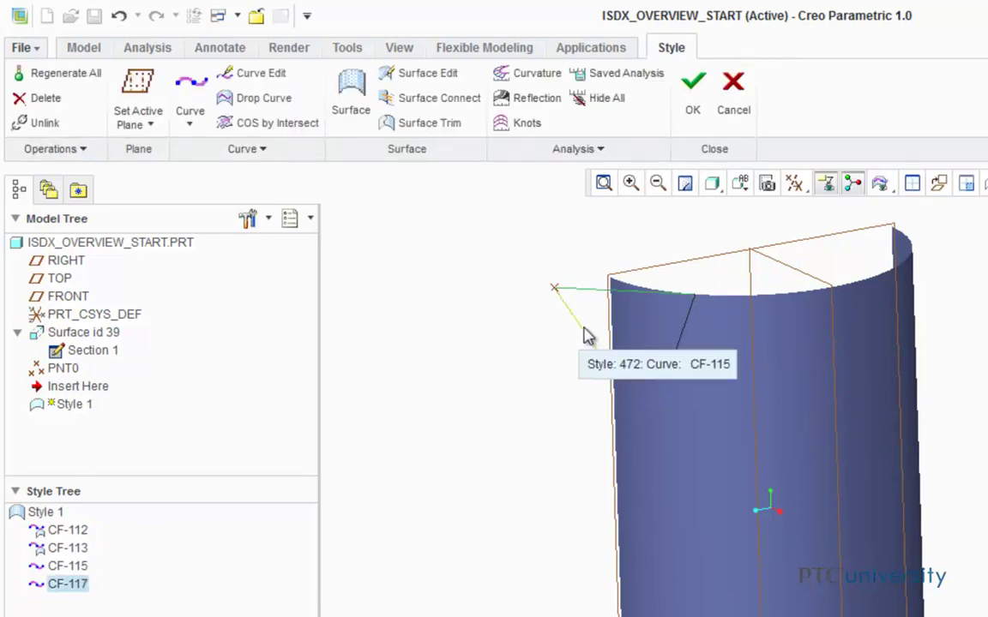
Build a Style surface from the four spout boundary curves
ctrl+click(640, 378)
ctrl+click(676, 357)
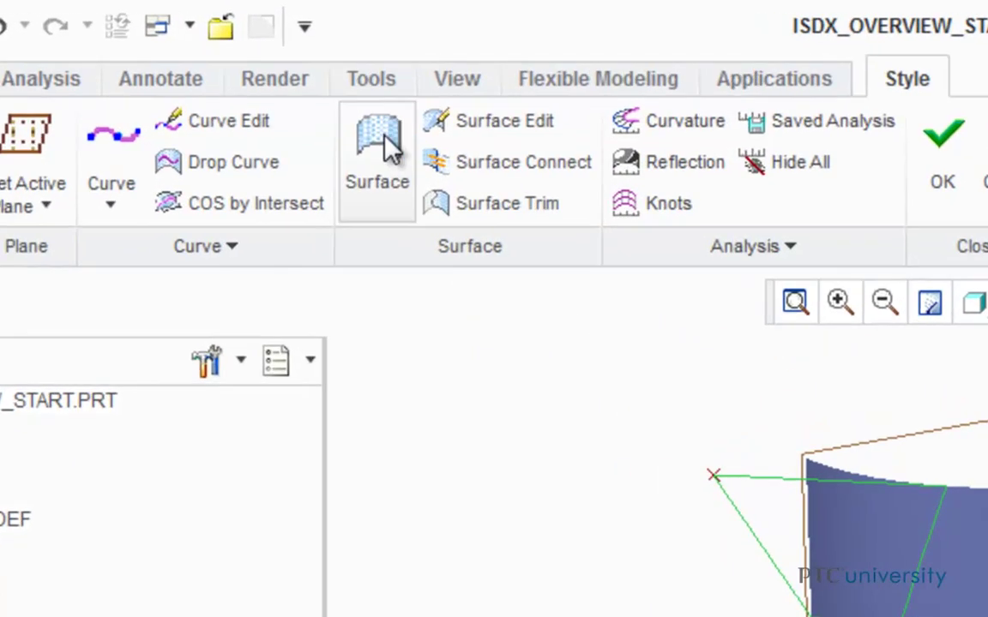
click(353, 101)
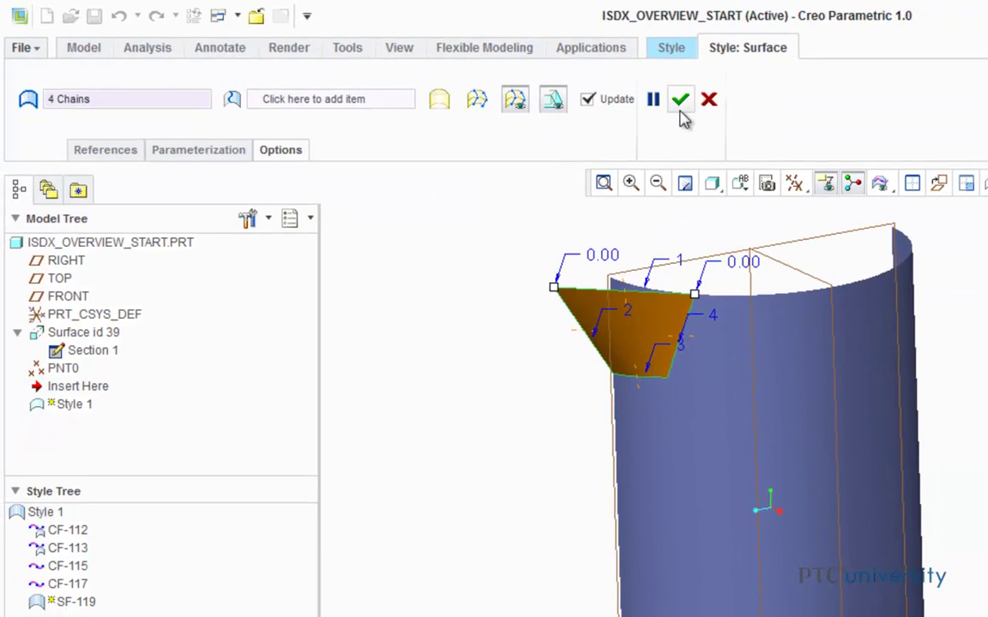
click(680, 101)
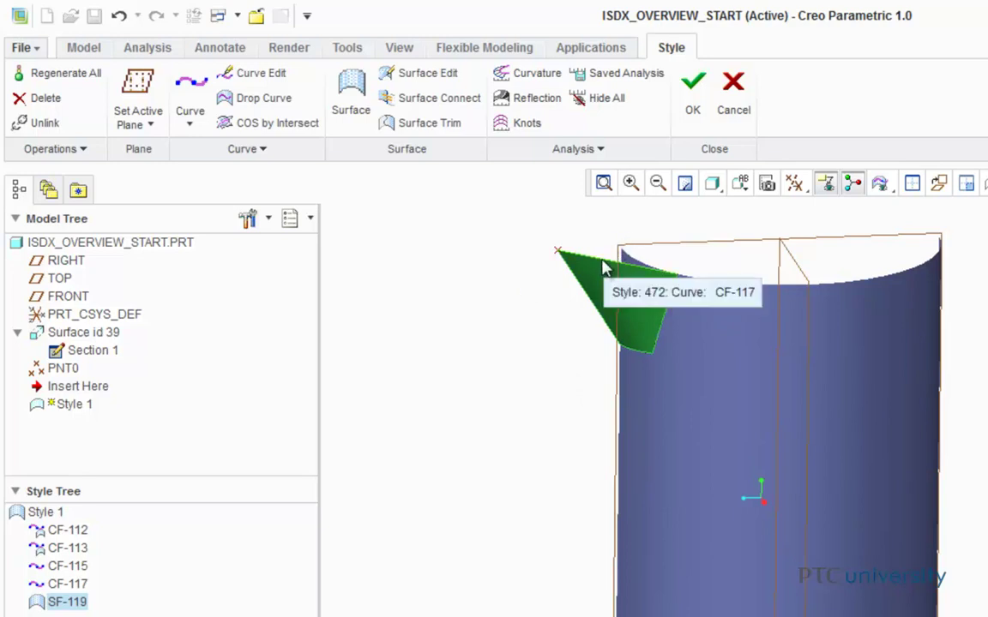
Select the spout's top curve CF-117 for Curve Edit
click(549, 250)
middle_drag(543, 242, 494, 247)
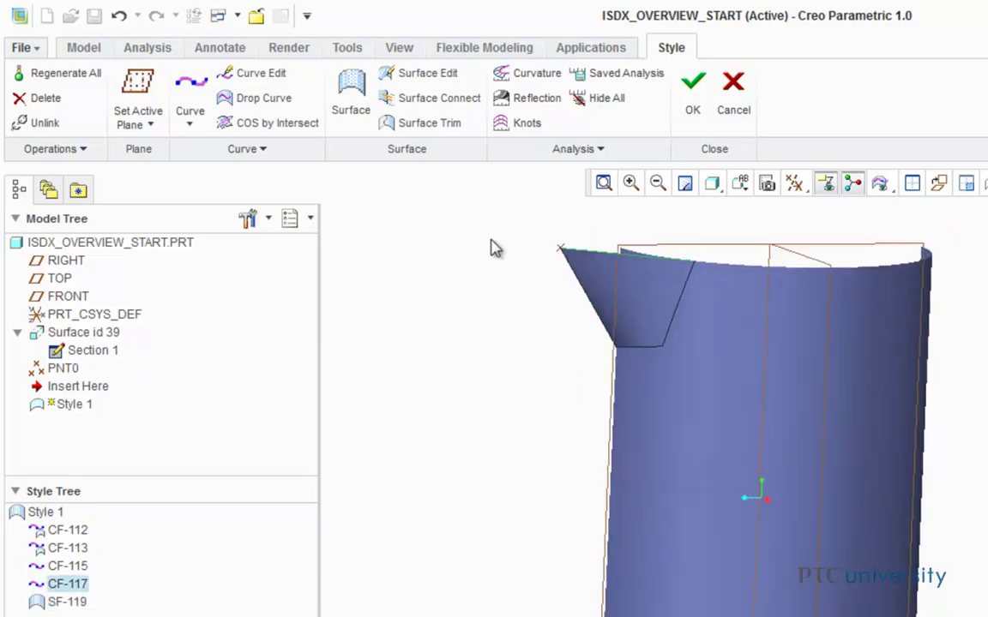
click(259, 75)
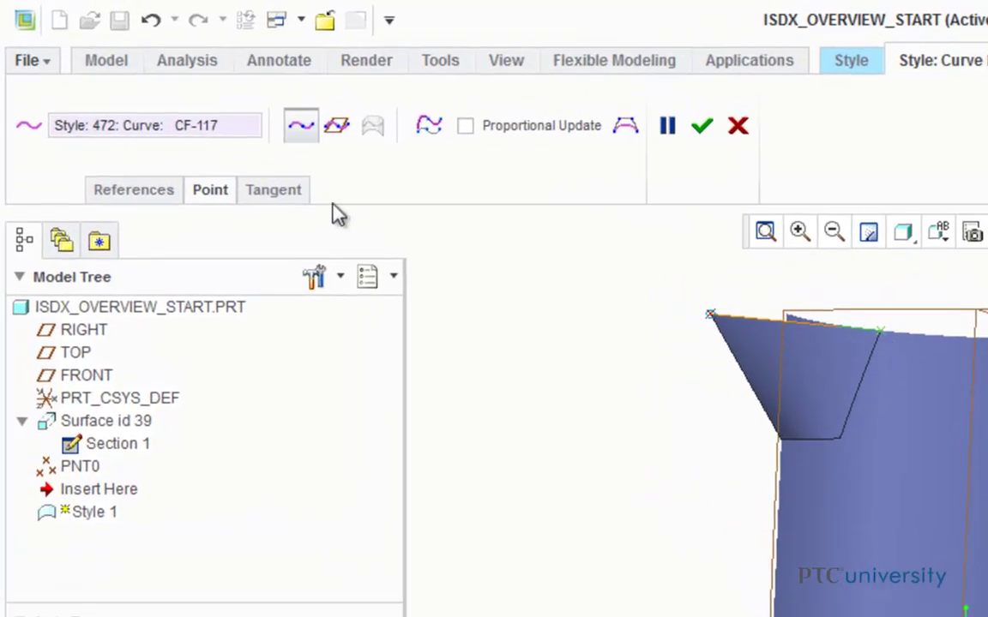
Set the first end of curve CF-117 to Surface Tangent
click(280, 193)
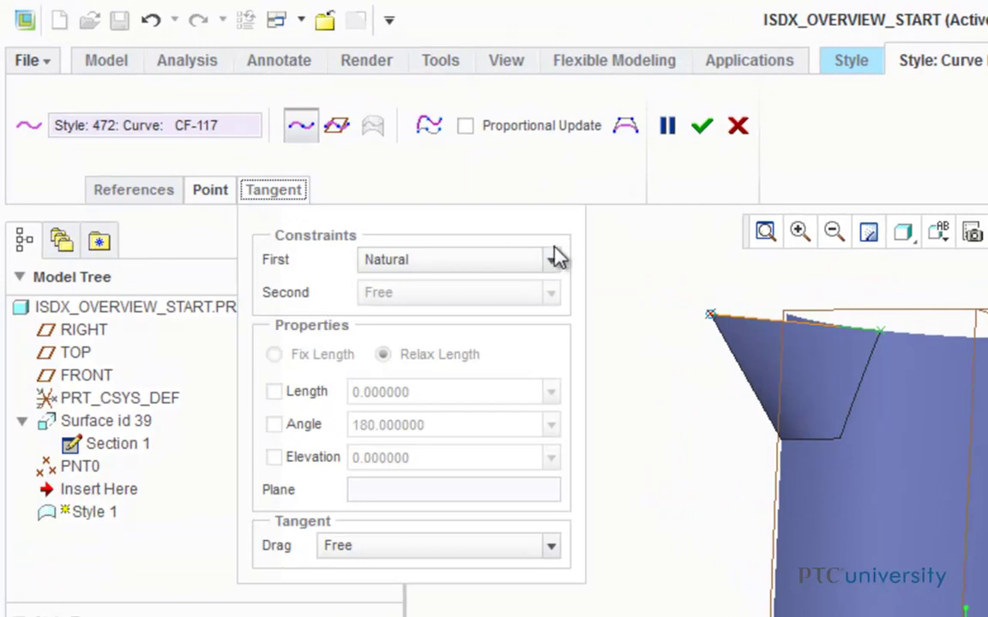
click(550, 261)
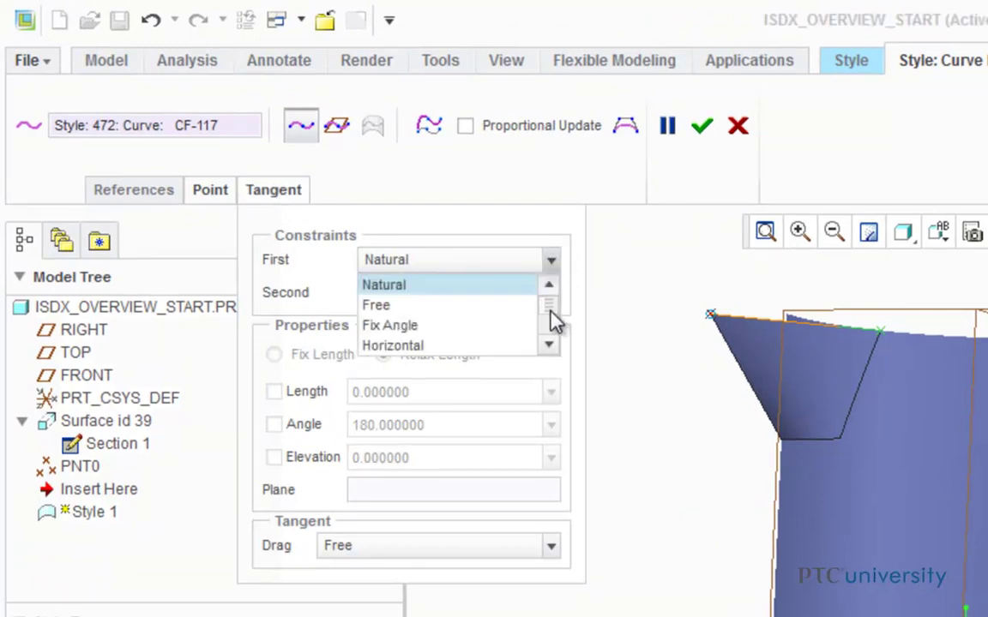
drag(553, 321, 552, 342)
click(475, 312)
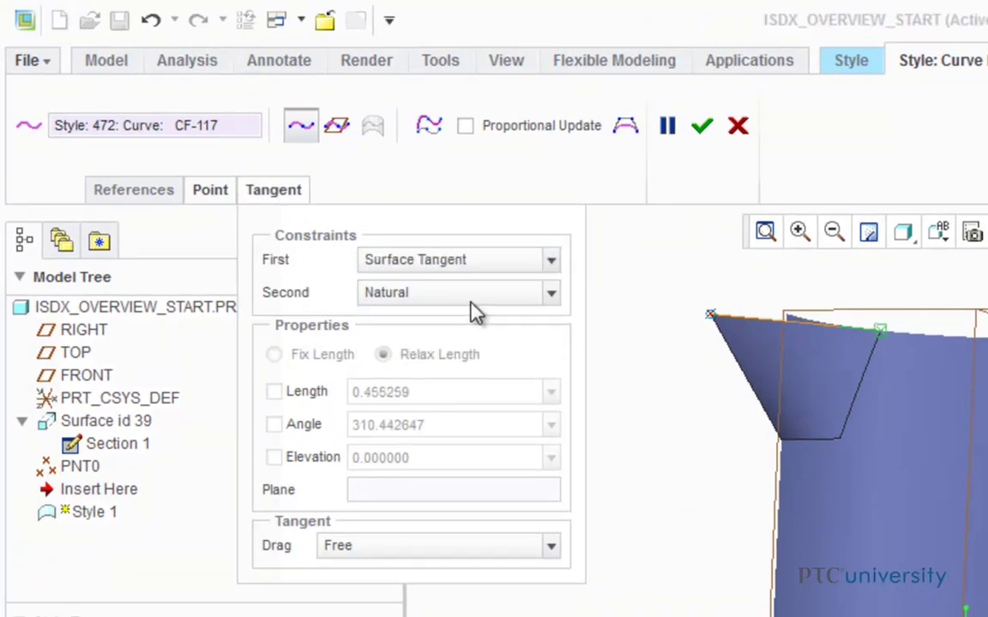
click(701, 125)
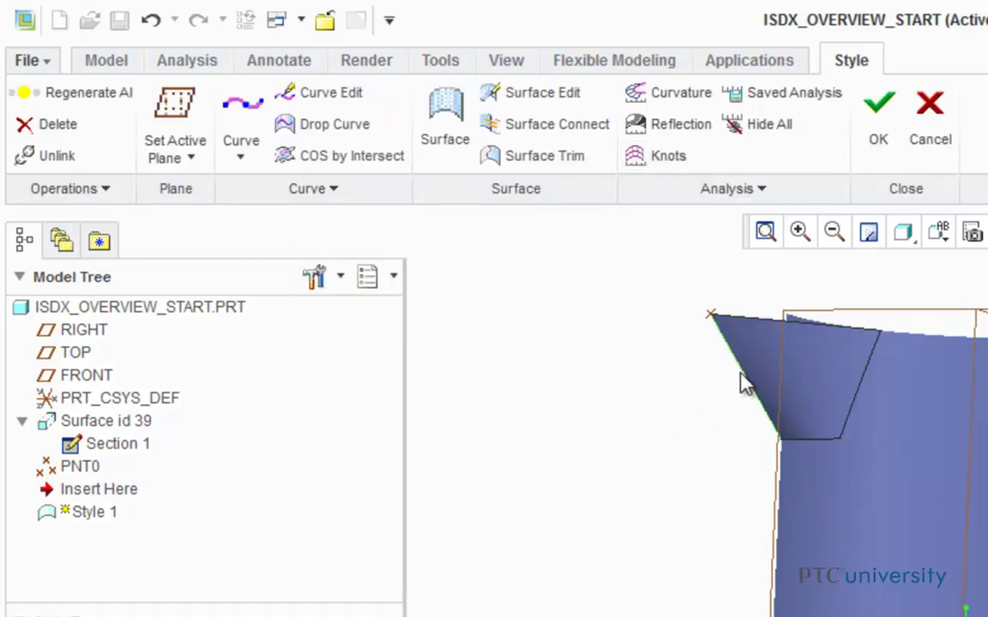
Give side curve CF-115 a Surface Tangent constraint at its cylinder end
click(340, 93)
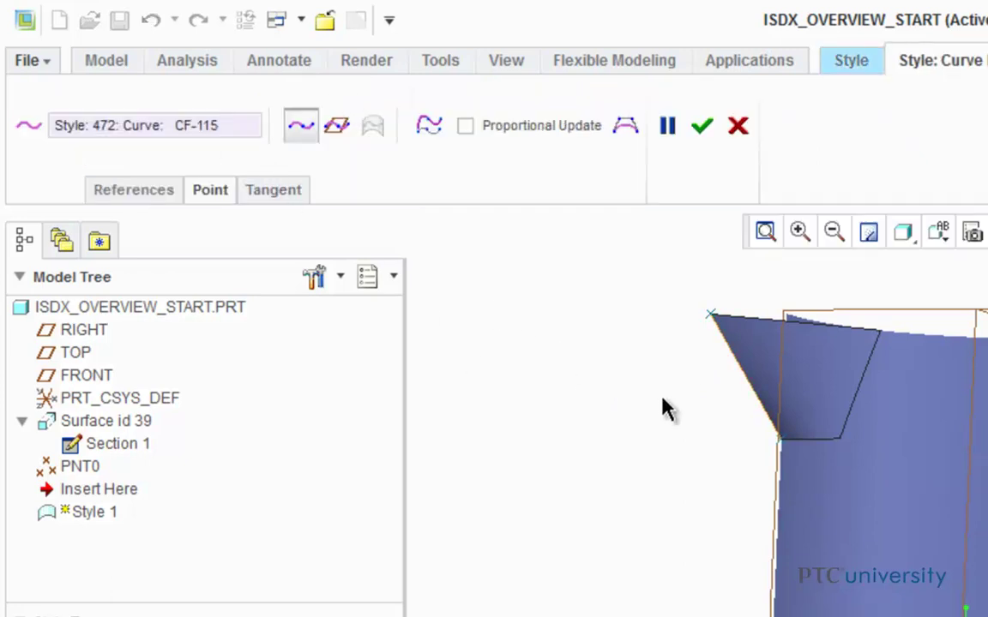
click(778, 440)
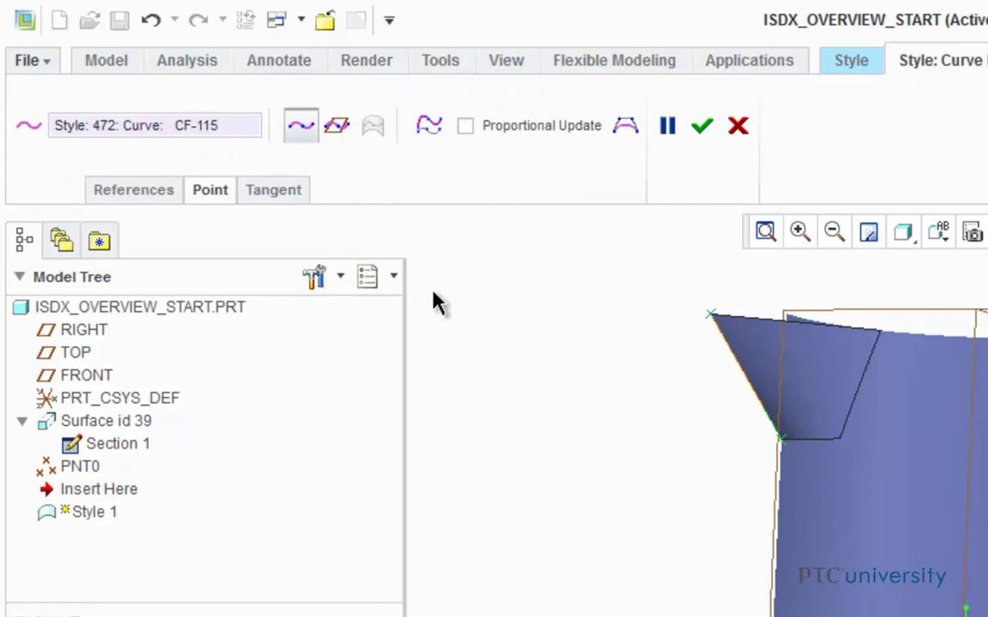
click(275, 191)
click(549, 261)
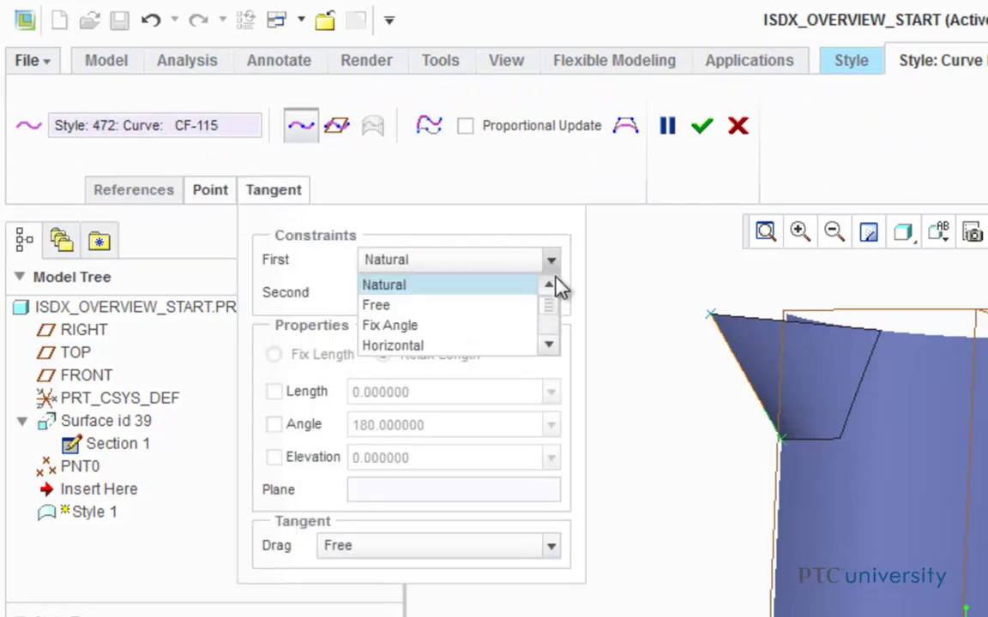
drag(548, 309, 549, 345)
click(505, 311)
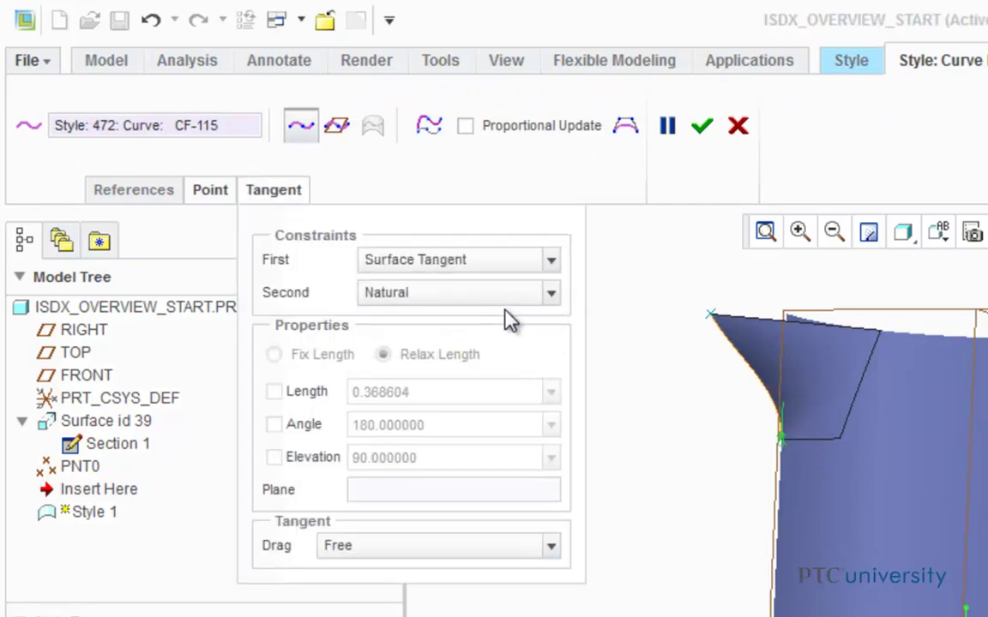
click(701, 129)
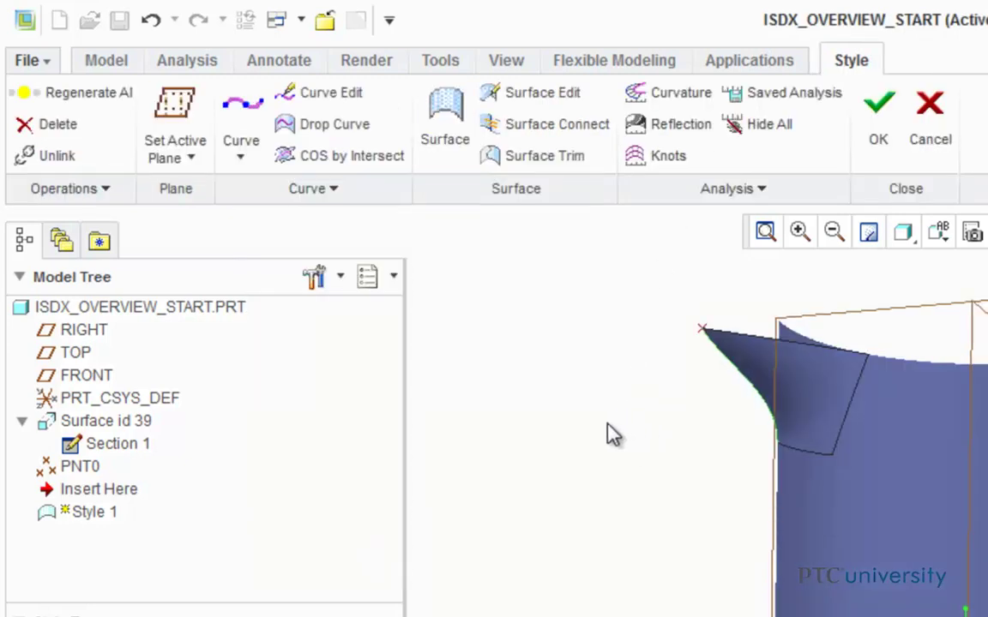
click(581, 125)
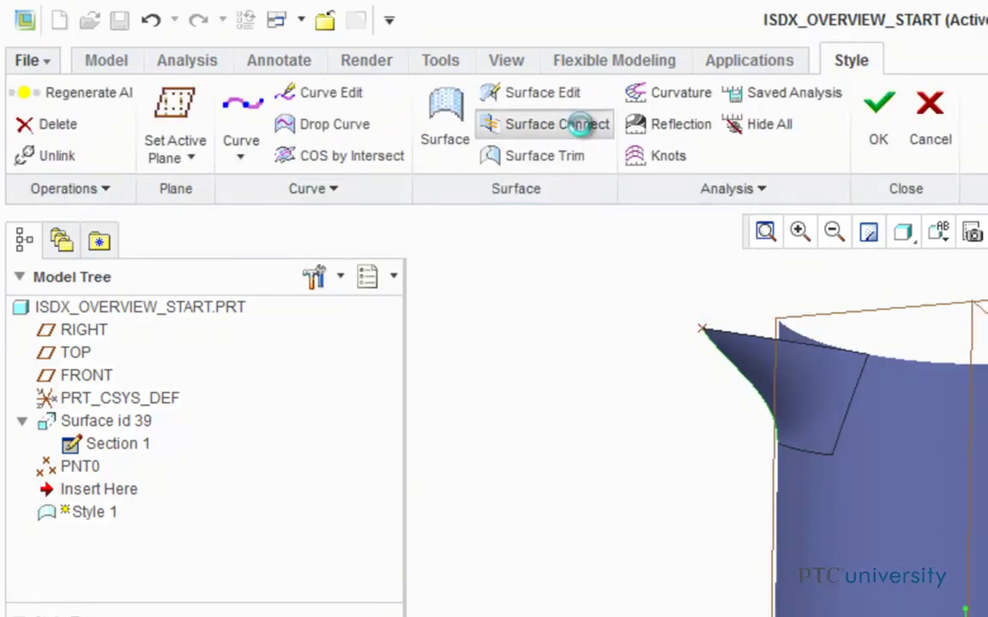
Apply Surface Connect between the spout surface and the cylindrical body surface
click(795, 374)
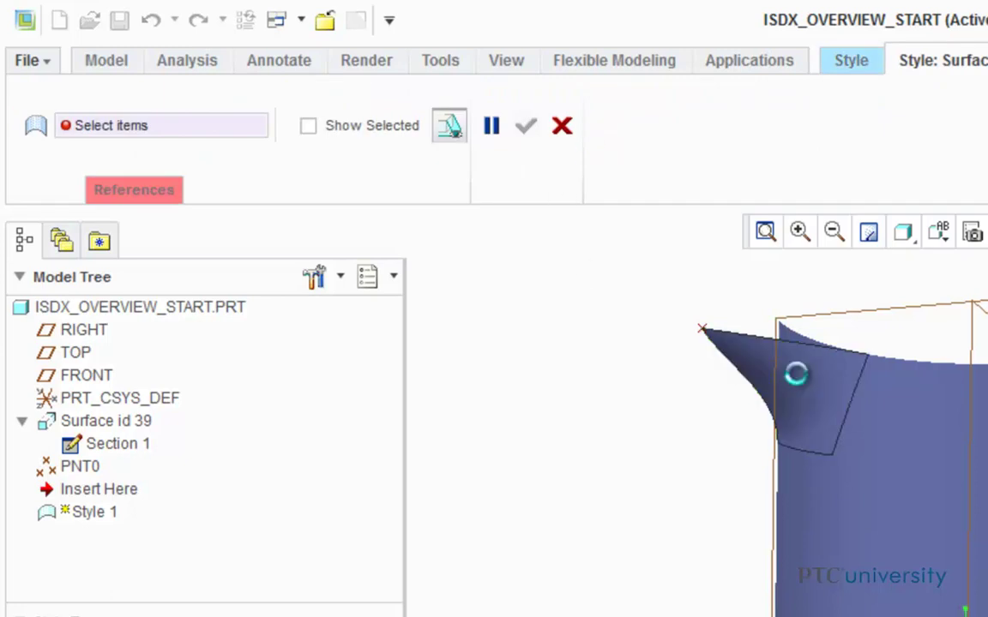
ctrl+click(948, 434)
shift+middle_drag(634, 595, 714, 492)
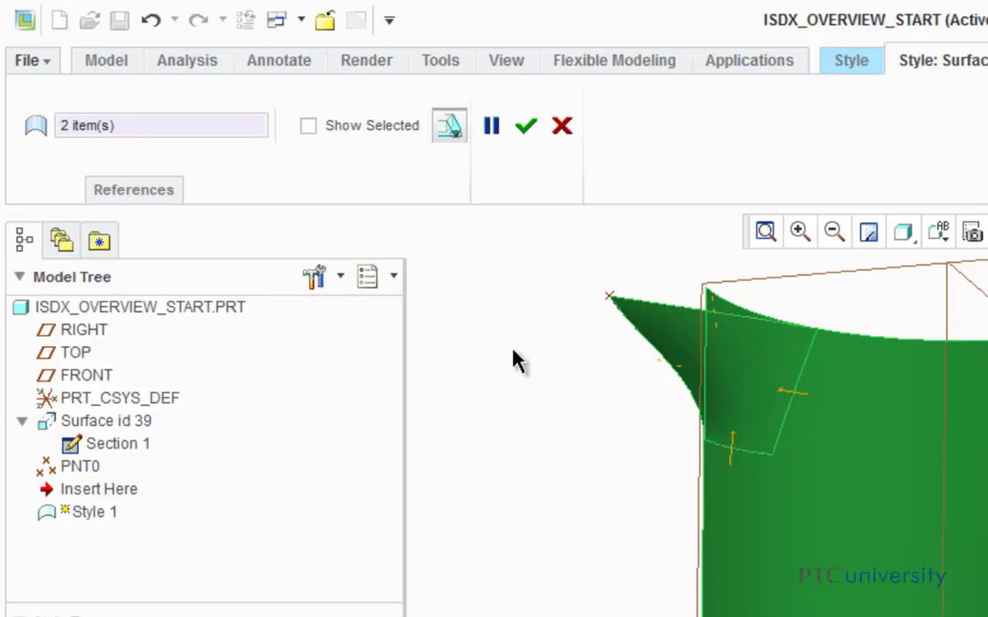
click(525, 126)
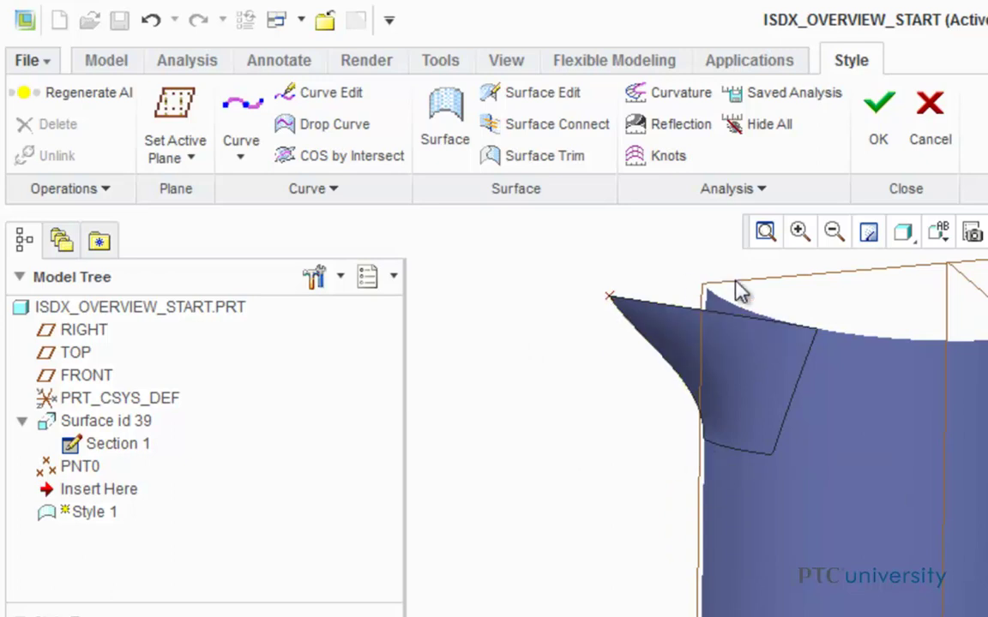
Constrain curve CF-117's first end to be Normal to the RIGHT datum plane
click(658, 313)
click(332, 94)
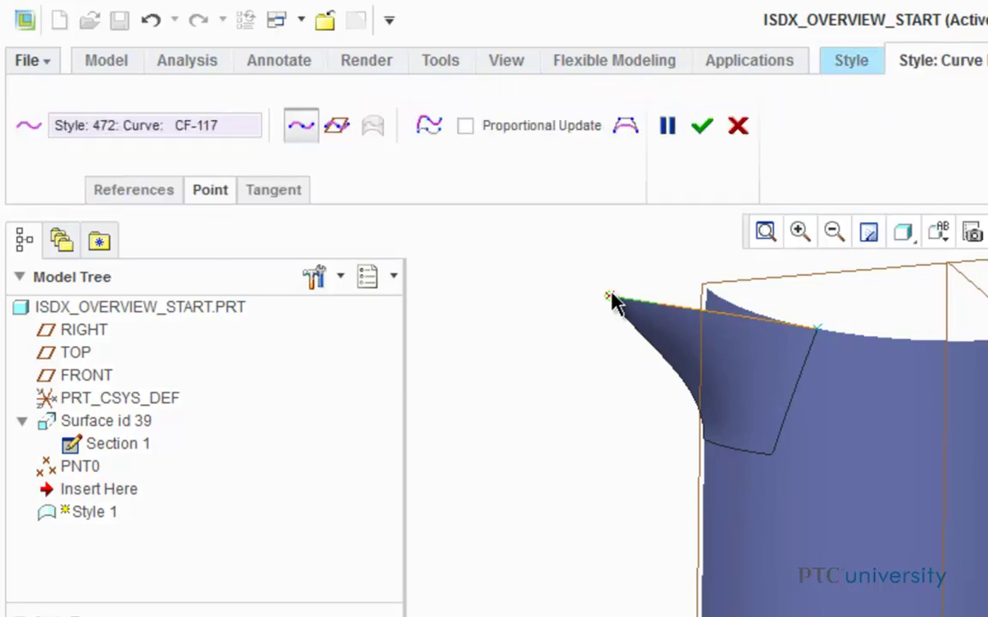
click(288, 196)
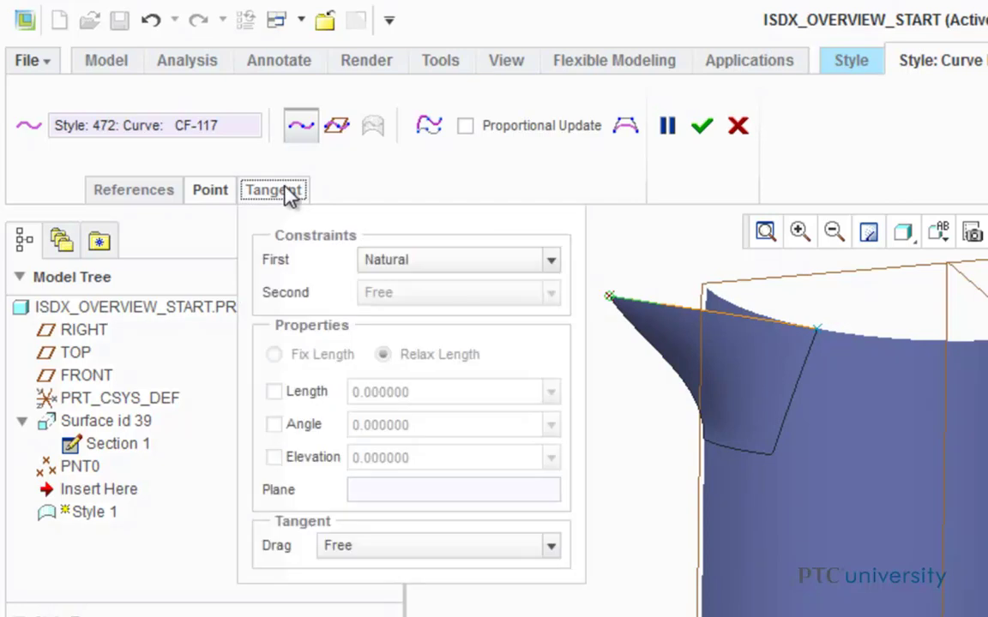
click(551, 262)
click(553, 352)
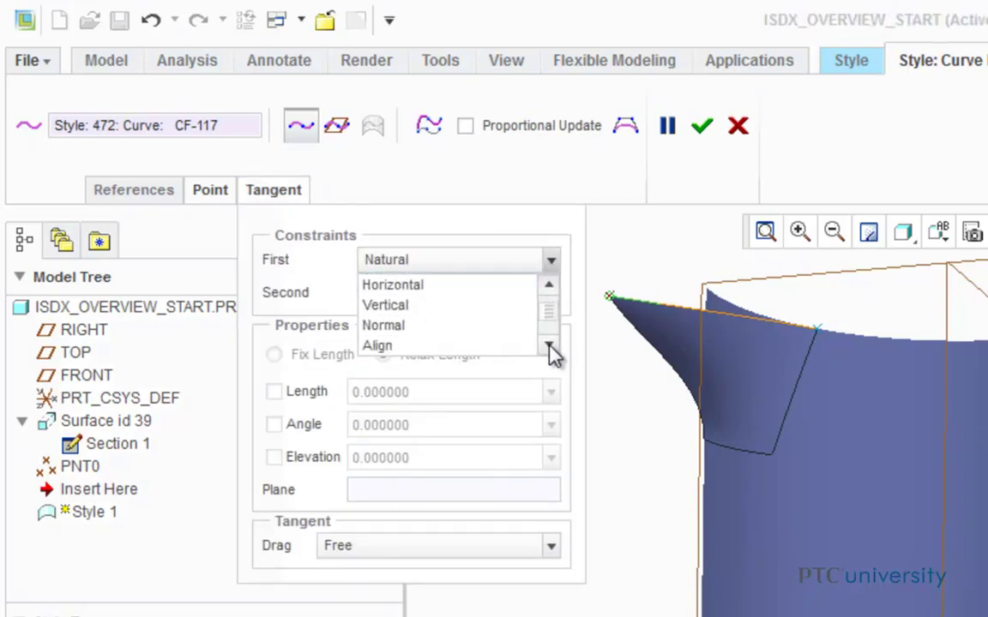
key(Escape)
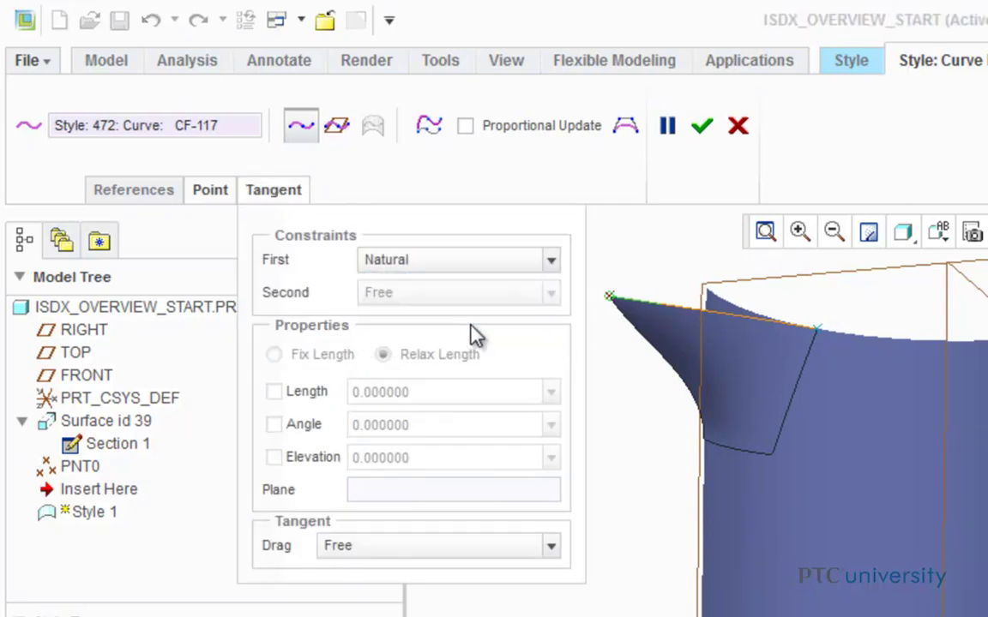
click(742, 288)
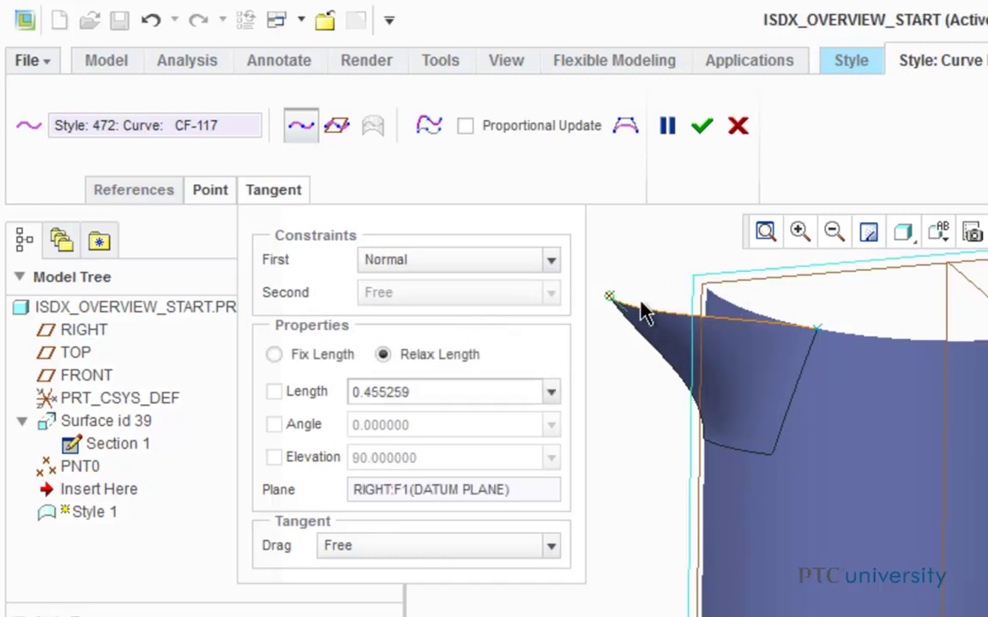
click(705, 129)
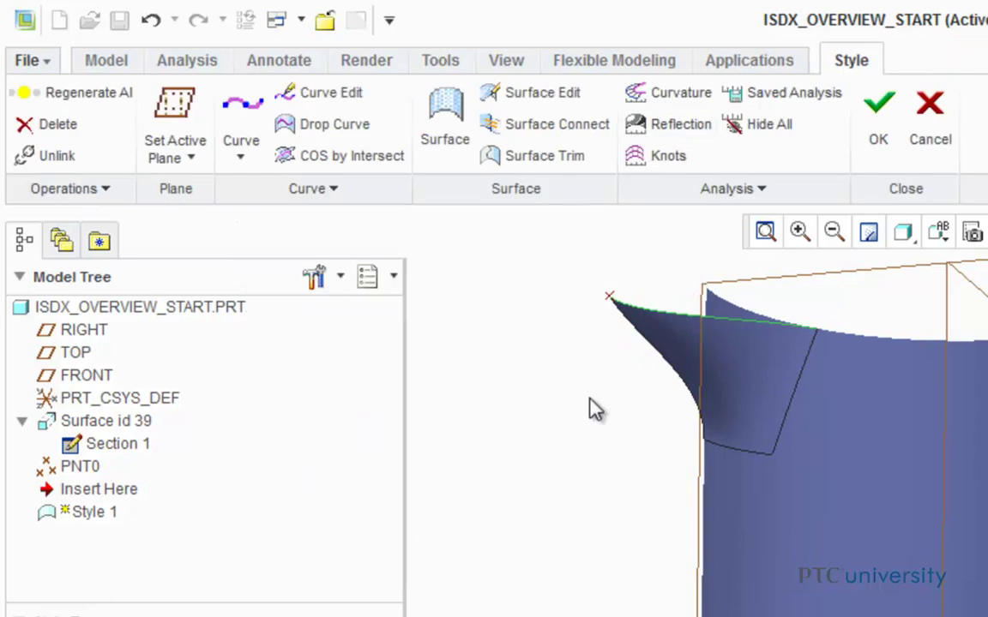
Set lower curve CF-112's body-edge endpoint to Normal, referencing the RIGHT plane
click(737, 459)
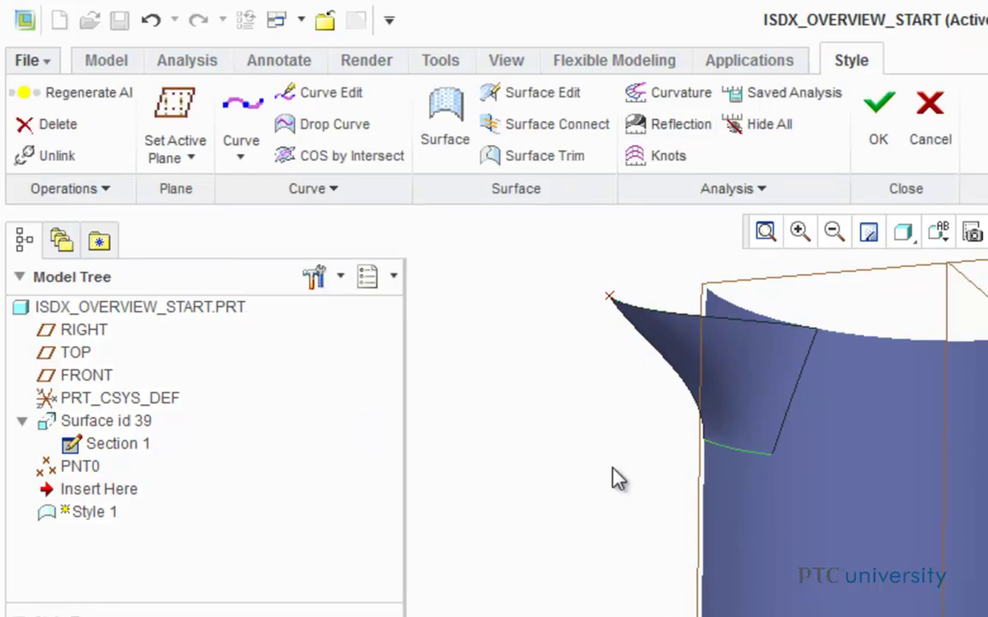
click(330, 93)
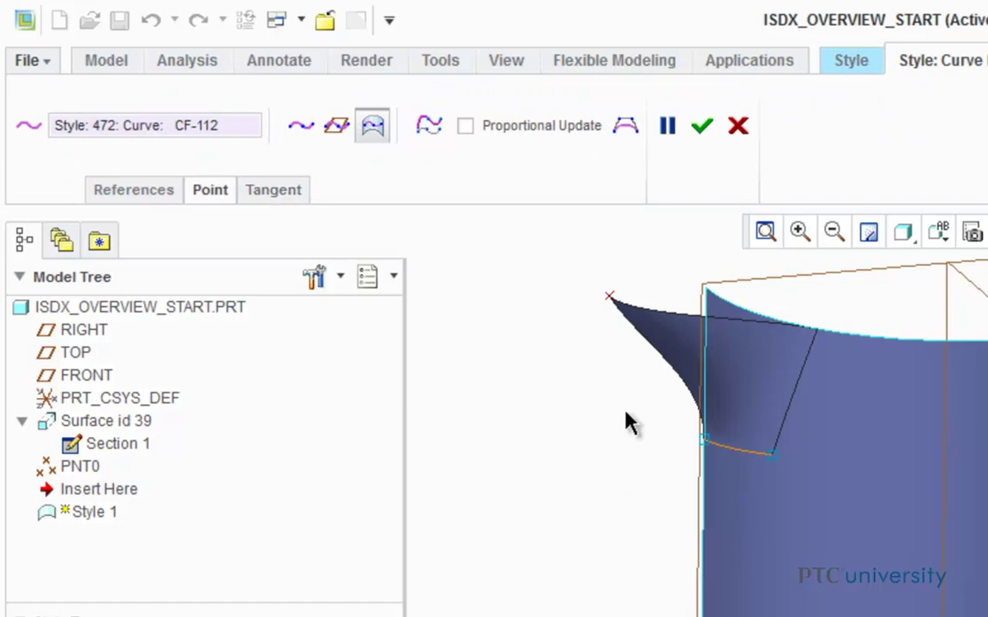
click(703, 441)
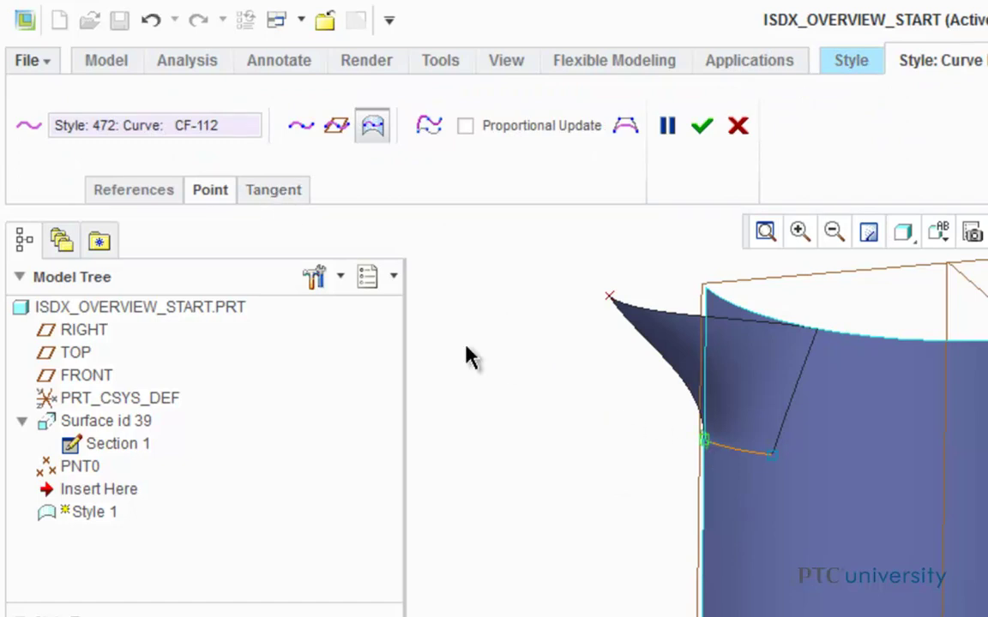
click(291, 192)
click(552, 261)
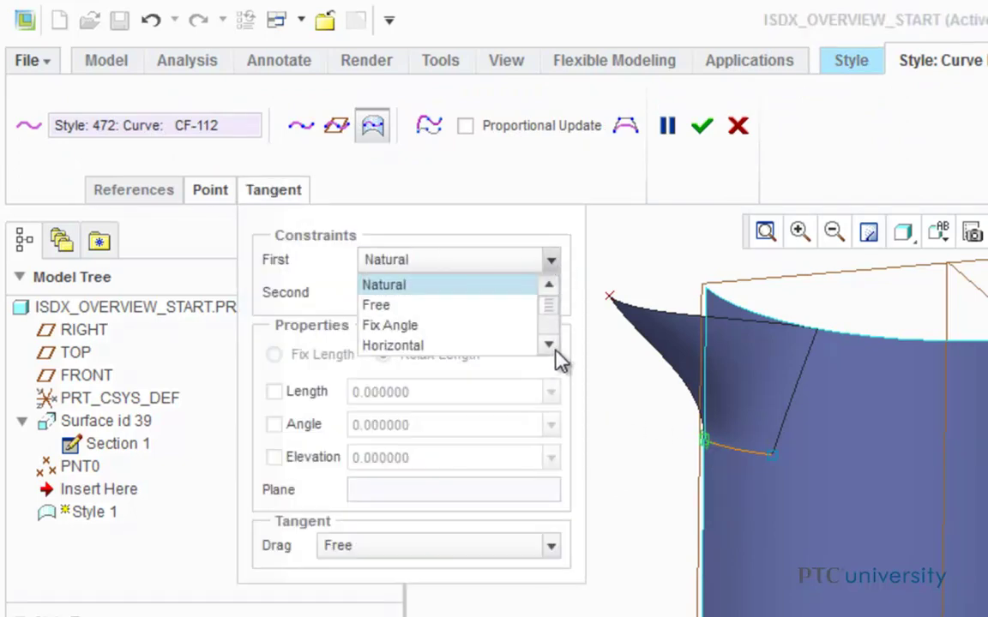
scroll(559, 361, down, 2)
click(507, 320)
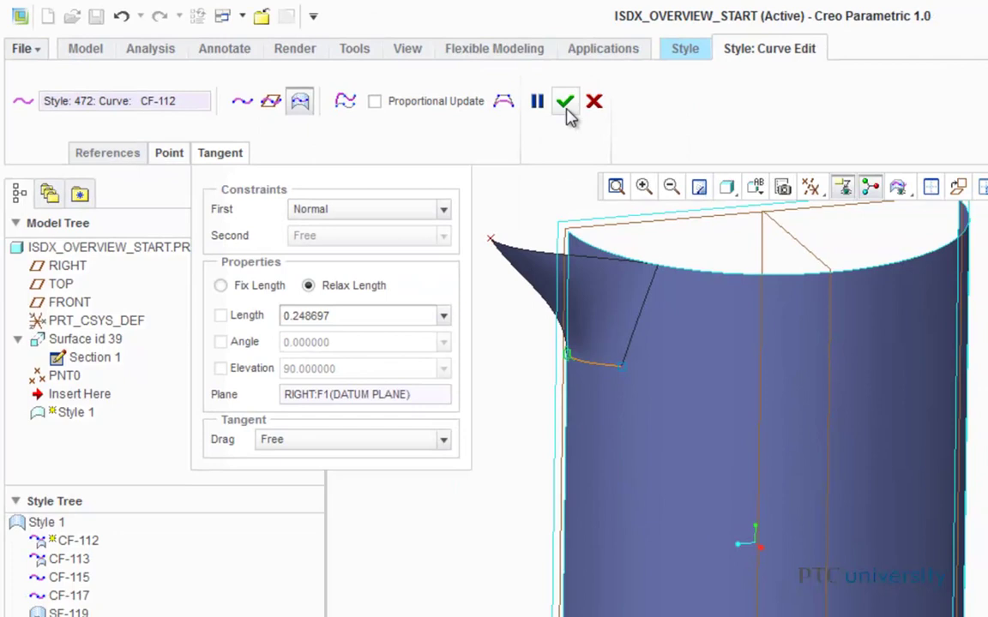
click(701, 126)
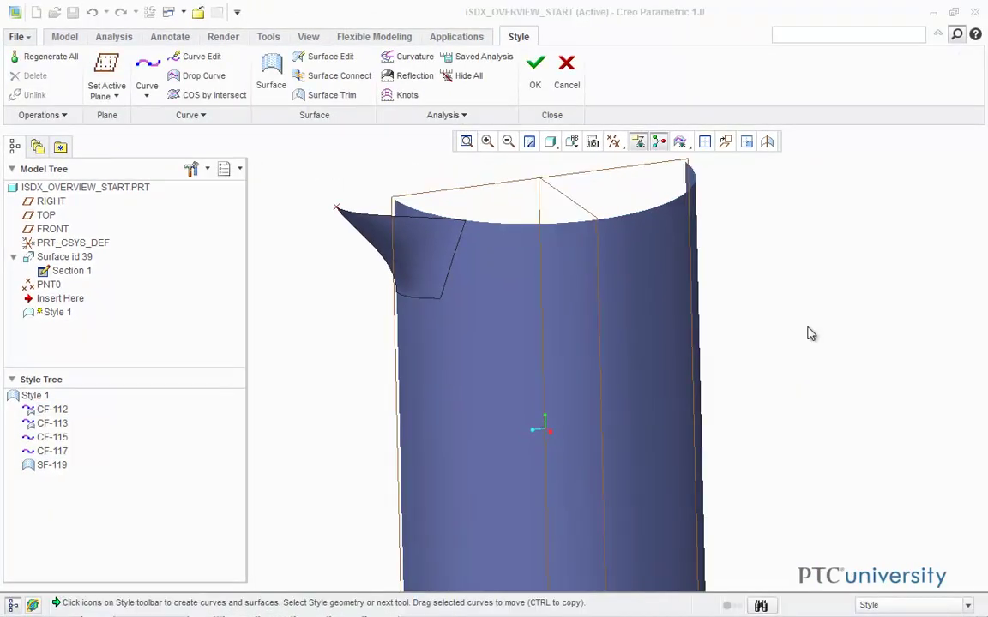
Finish Style 1 and merge it with Surface id 39 as Merge 1 using Intersect
click(535, 67)
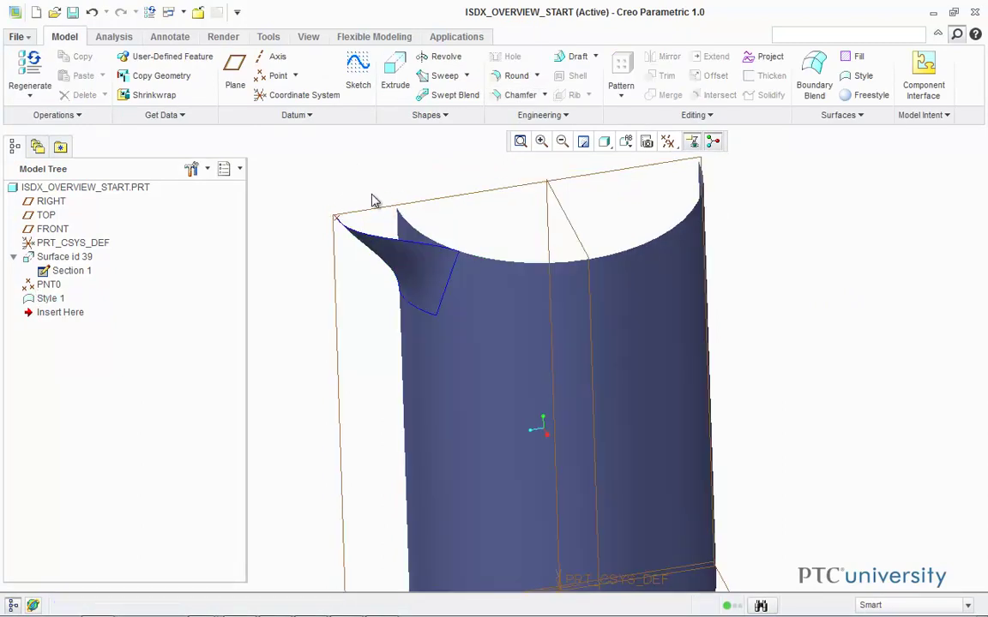
click(383, 242)
ctrl+click(515, 333)
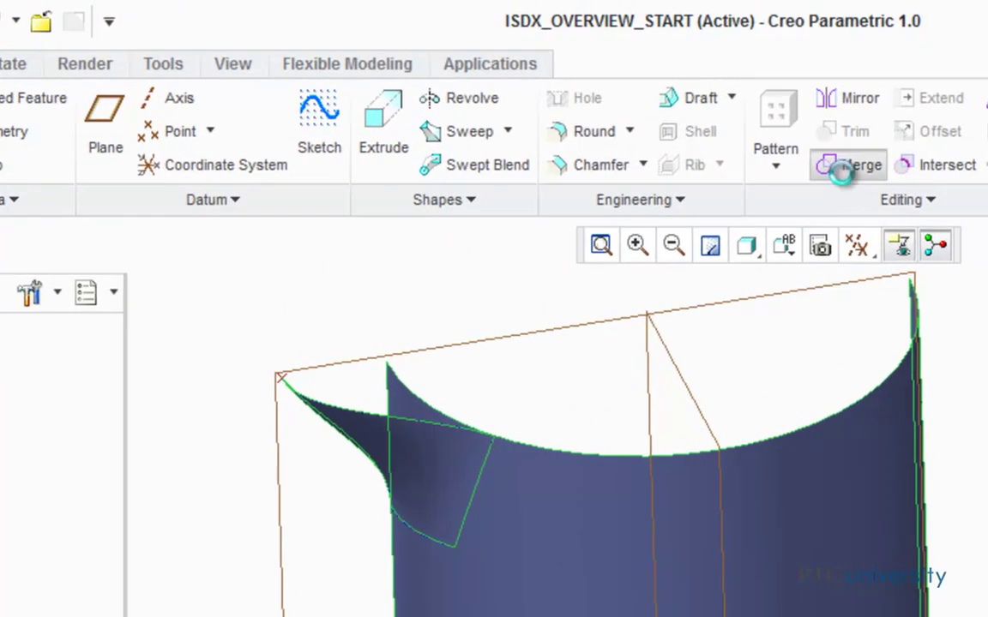
click(844, 165)
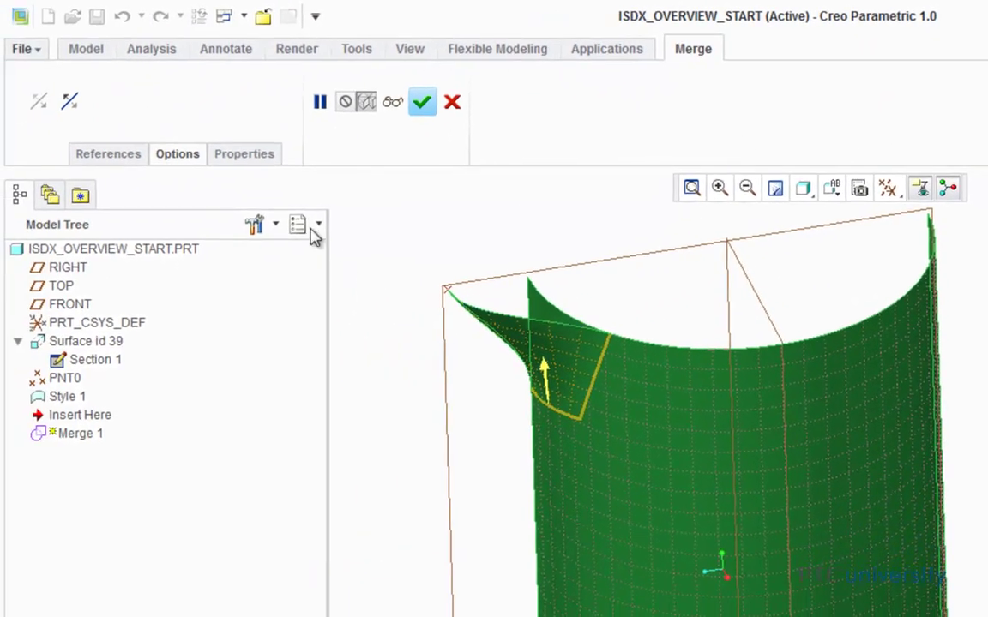
click(180, 157)
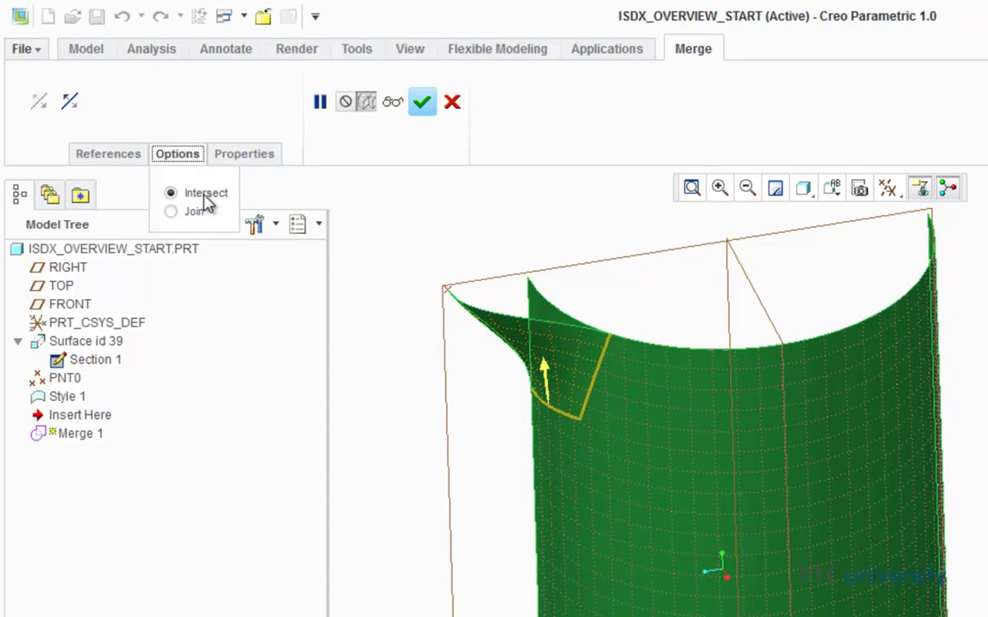
click(394, 105)
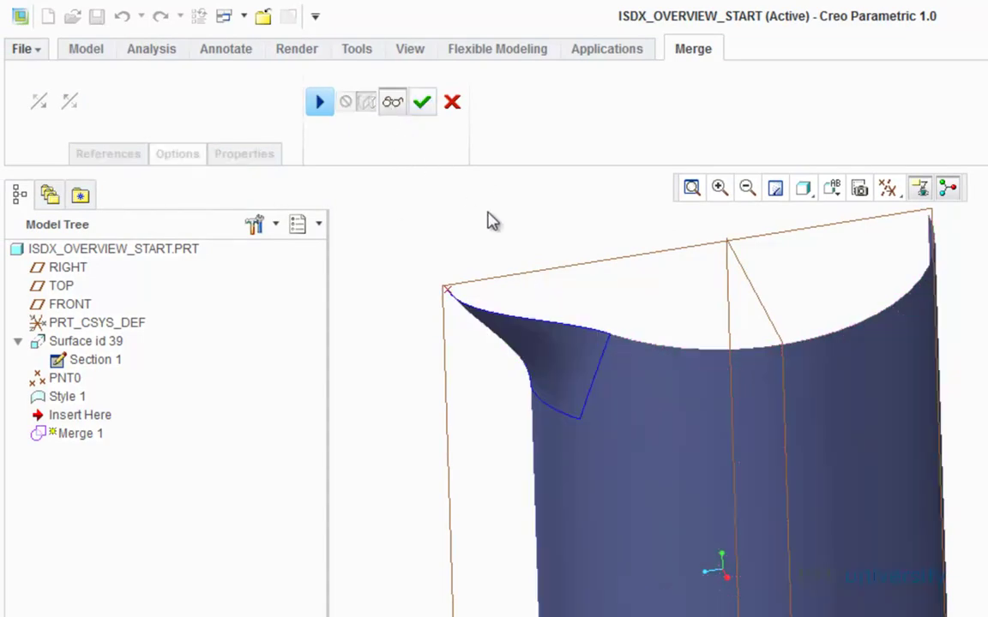
mouse_move(573, 239)
middle_down()
mouse_move(562, 236)
mouse_move(549, 296)
mouse_move(571, 250)
middle_up()
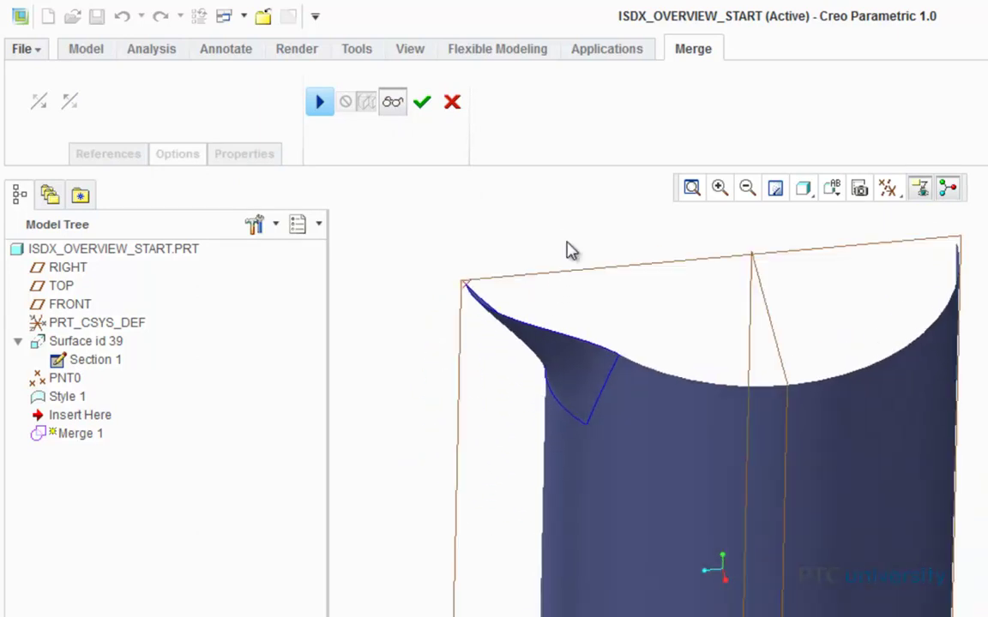
click(421, 104)
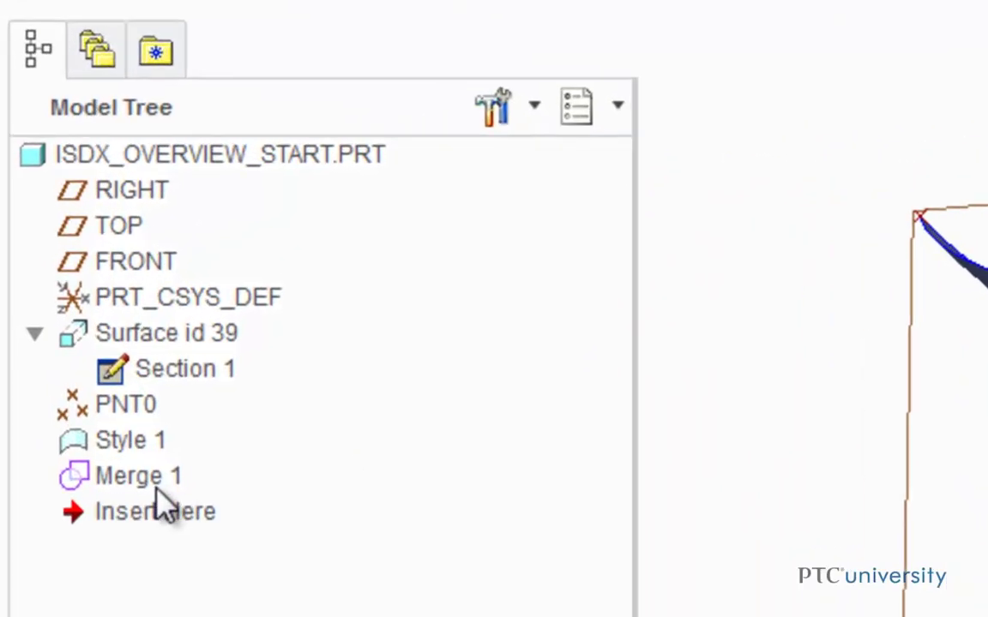
Mirror Merge 1, Style 1 and Surface id 39 across the RIGHT plane
click(83, 417)
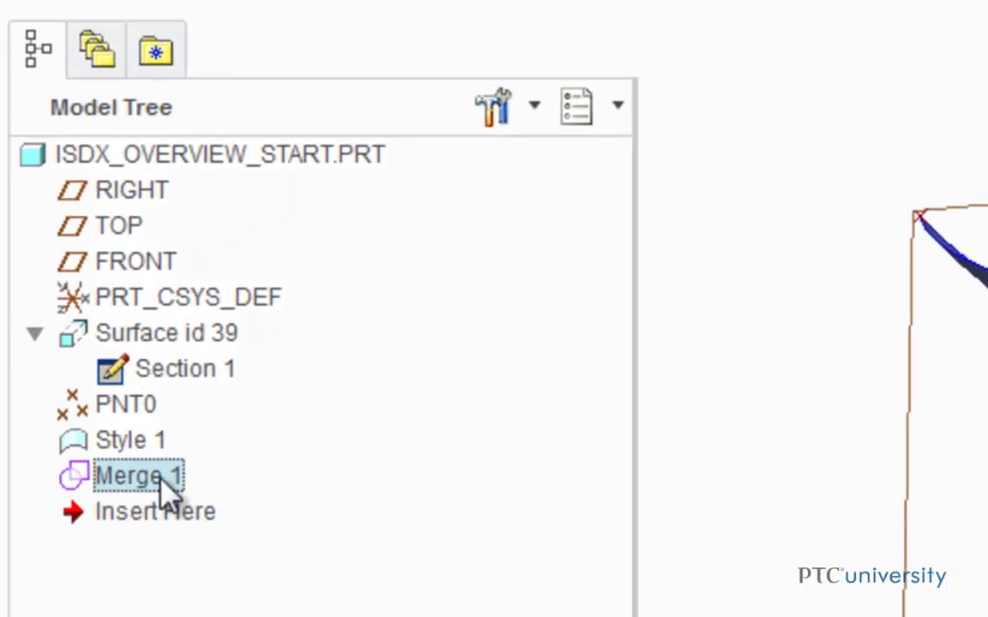
ctrl+click(138, 440)
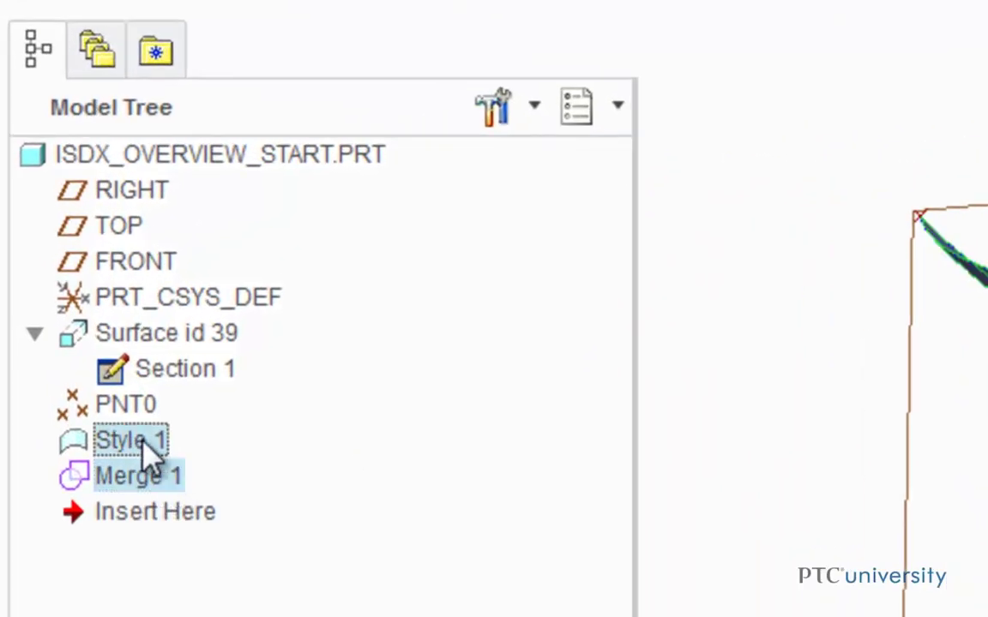
ctrl+click(210, 336)
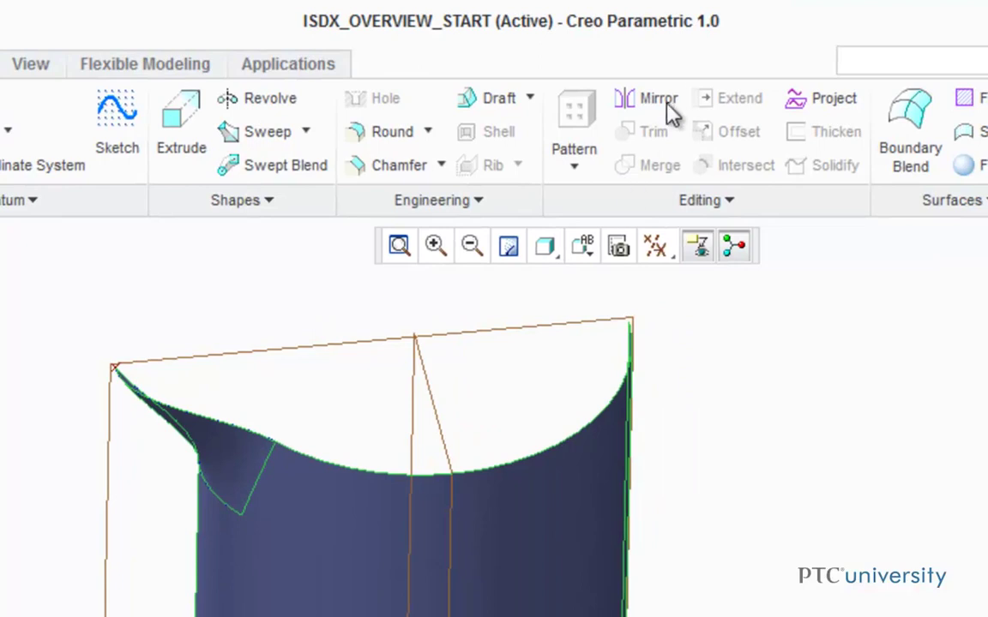
click(669, 103)
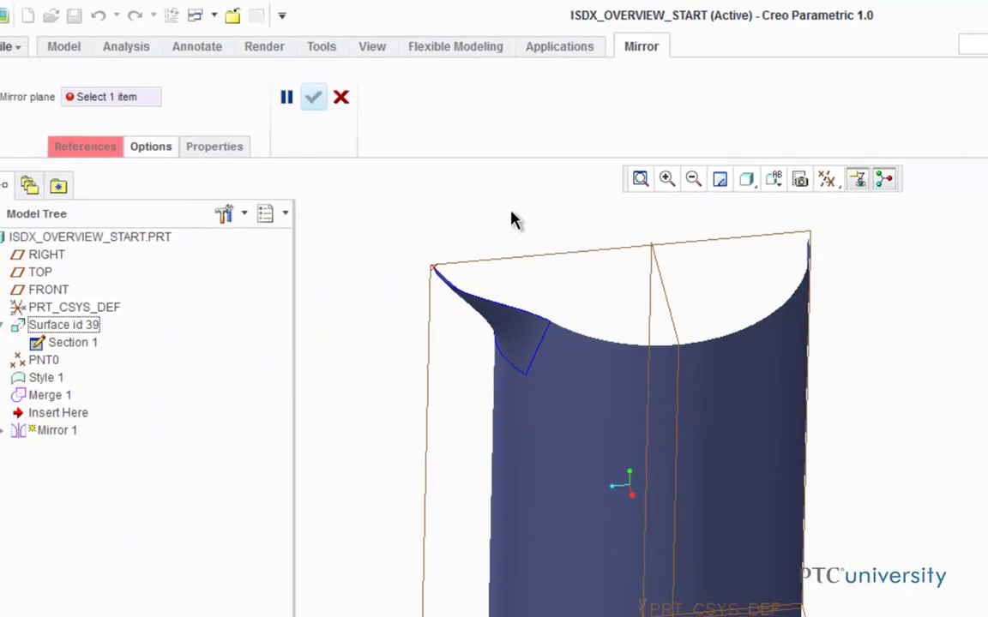
click(537, 261)
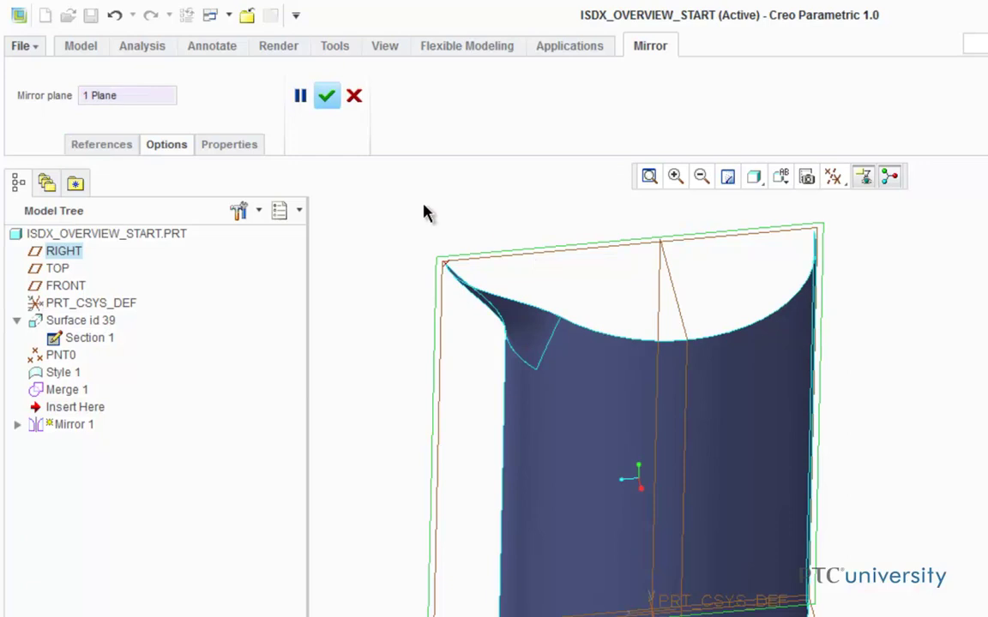
click(327, 97)
middle_drag(507, 275, 510, 229)
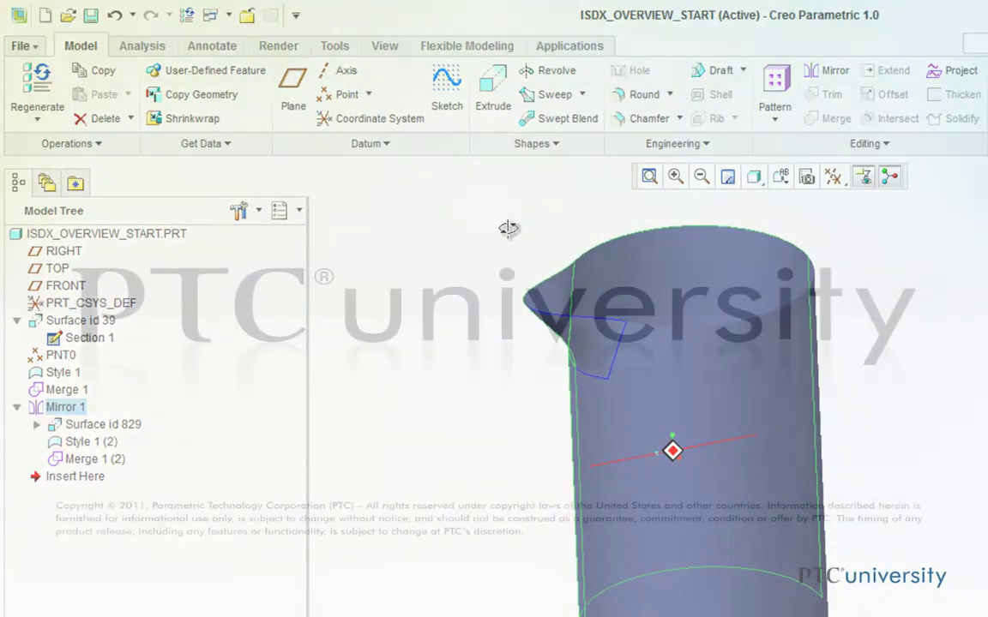